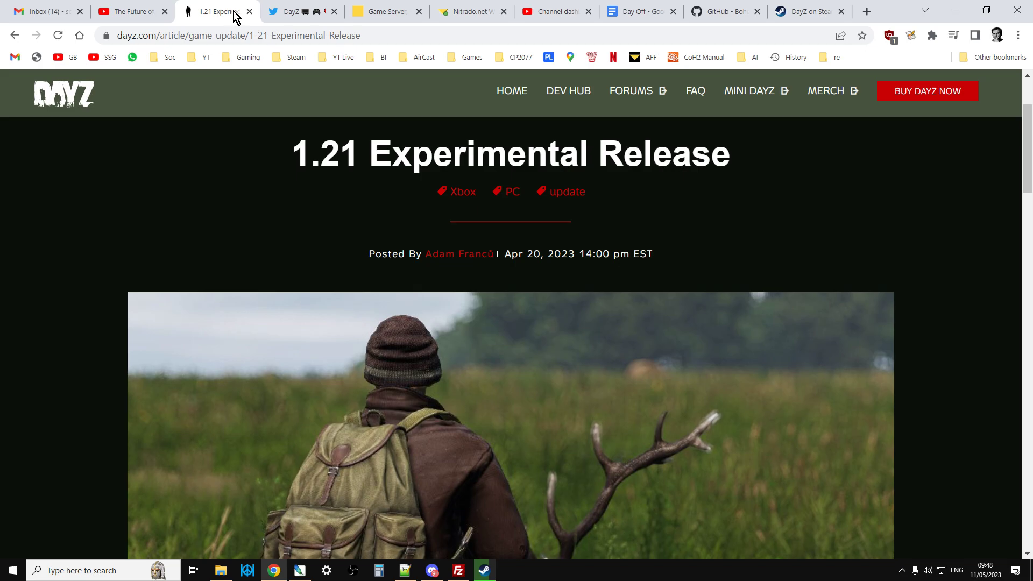
Step: Show the twitter.com/DayZ profile with its pinned Apr 20 tweet
left_click(282, 15)
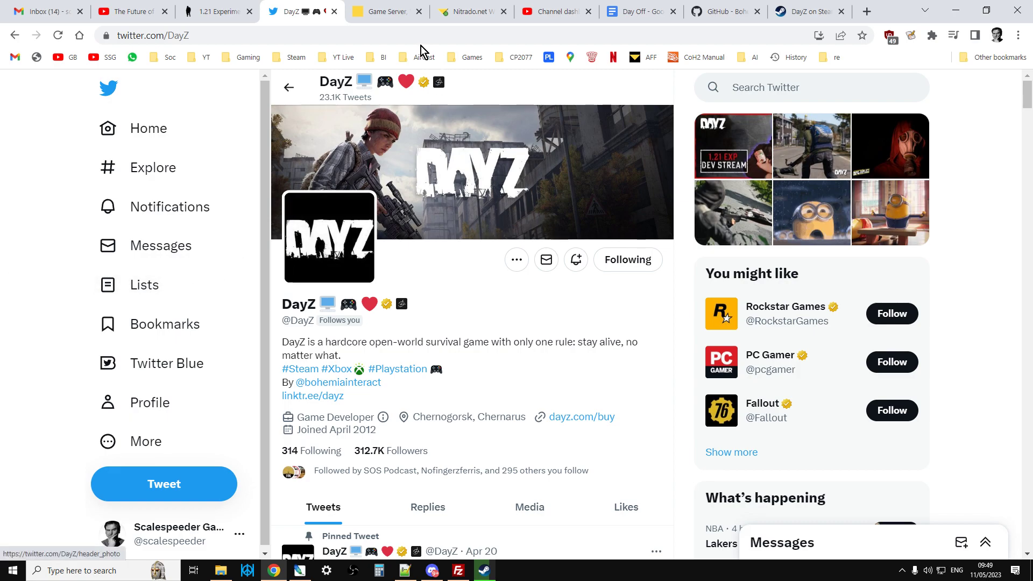
Step: Open the web interface of the PlayStation chernarusplus server from the game server list
left_click(400, 17)
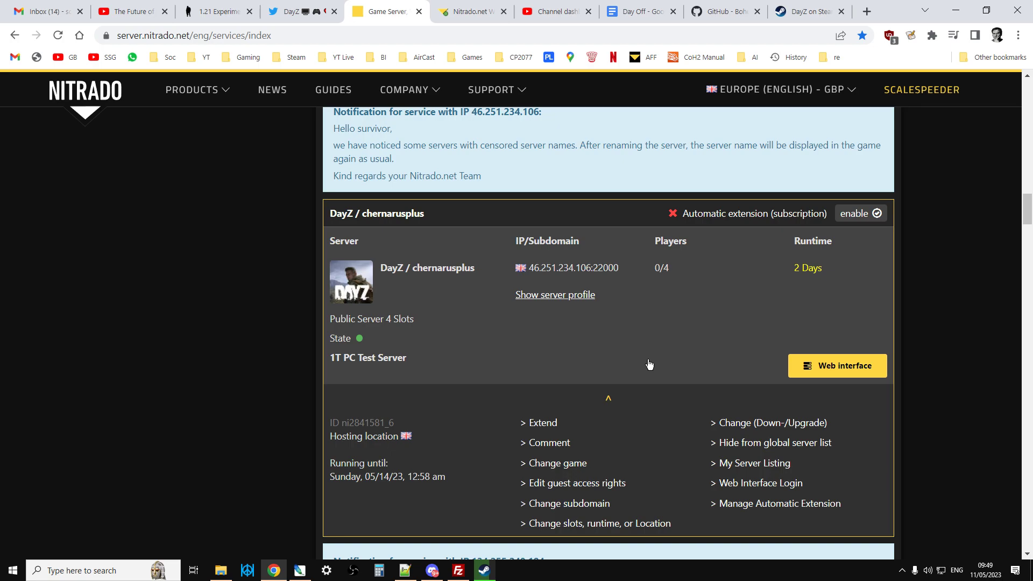
scroll(649, 365, "up", 15)
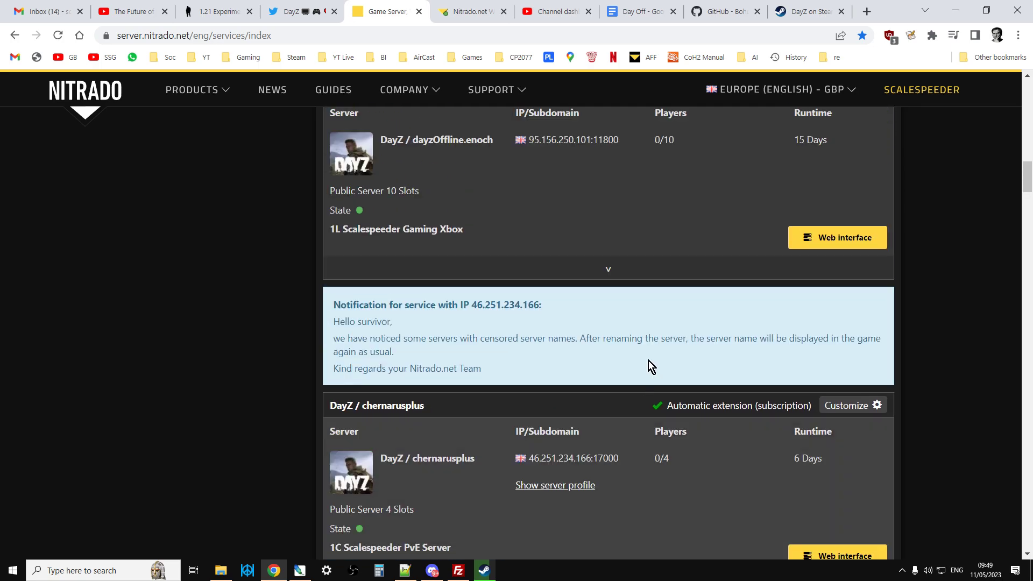
scroll(649, 363, "up", 4)
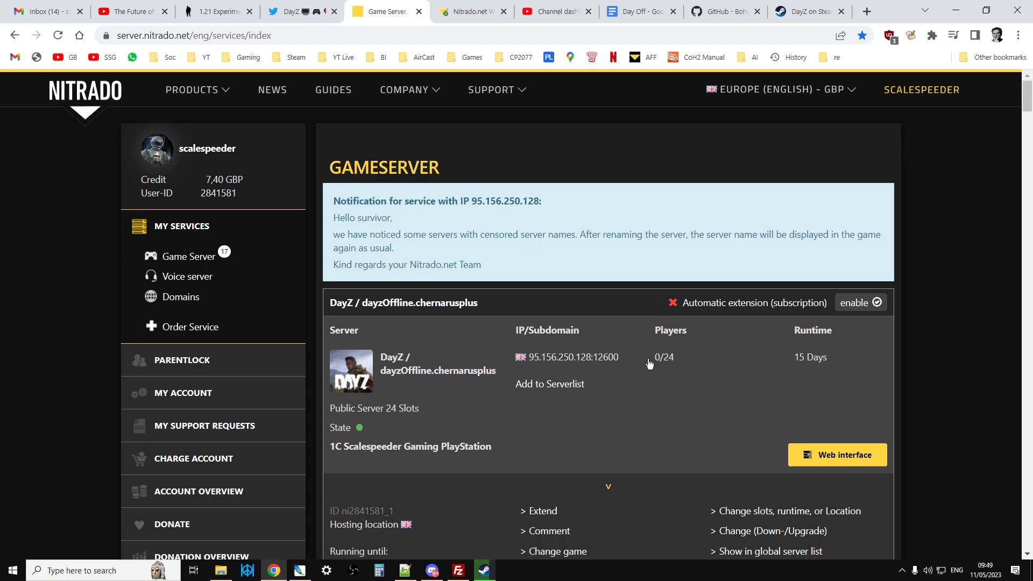
scroll(648, 363, "down", 1)
left_click(842, 395)
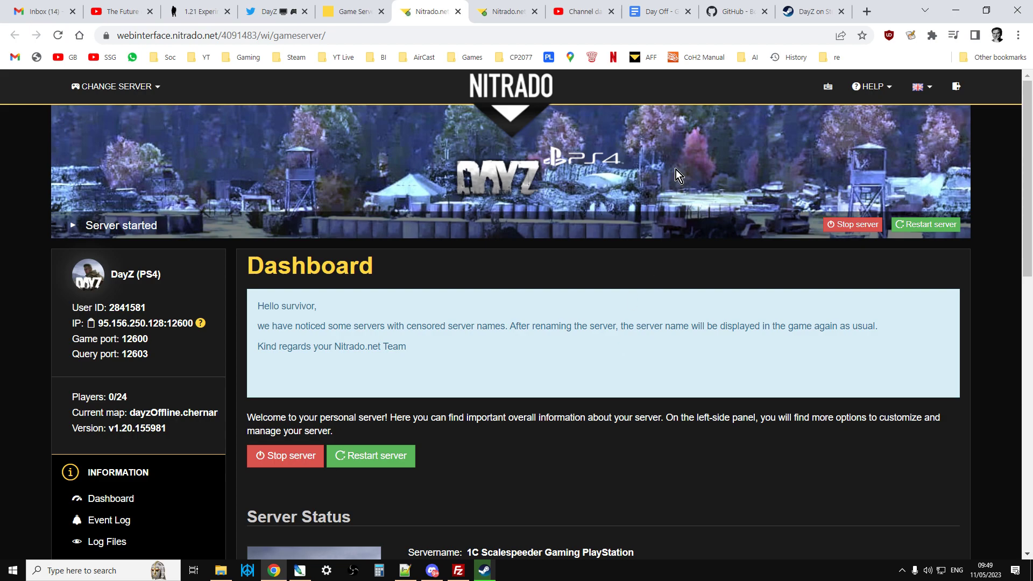
Step: Highlight the server's version v1.20.155981 under Server Status
scroll(686, 409, "down", 4)
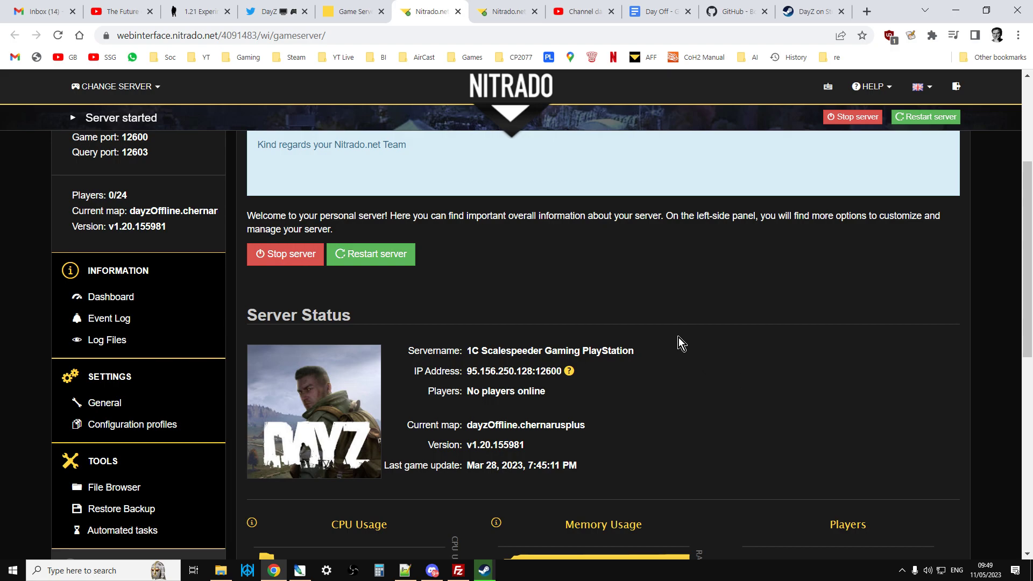
scroll(679, 337, "up", 1)
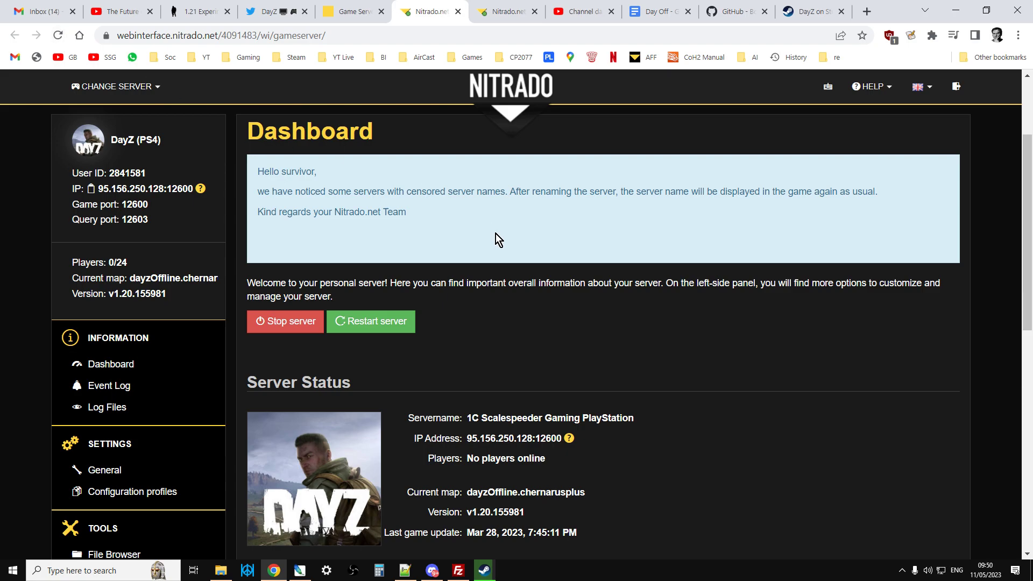
scroll(568, 338, "down", 2)
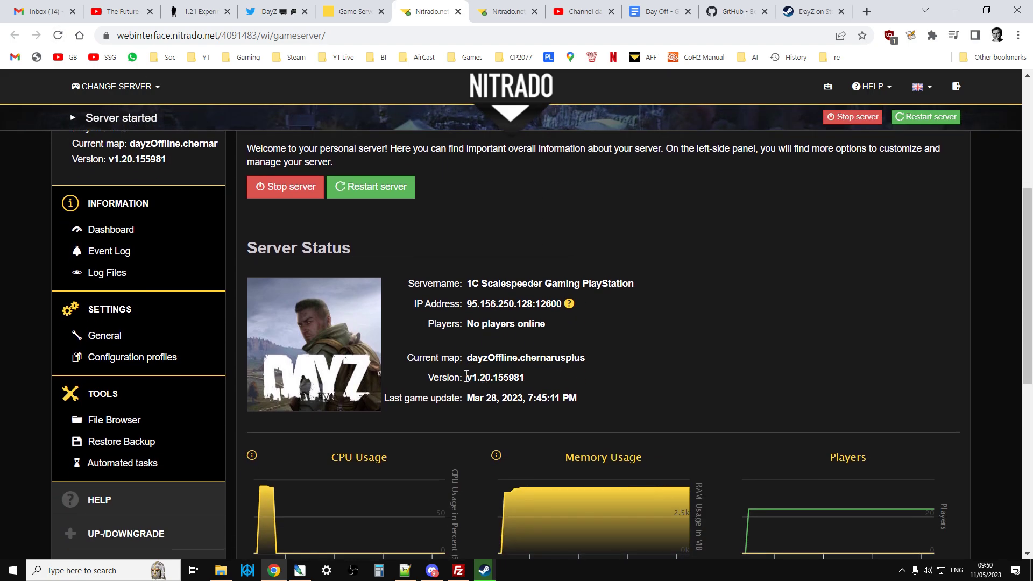
left_click_drag(466, 376, 527, 376)
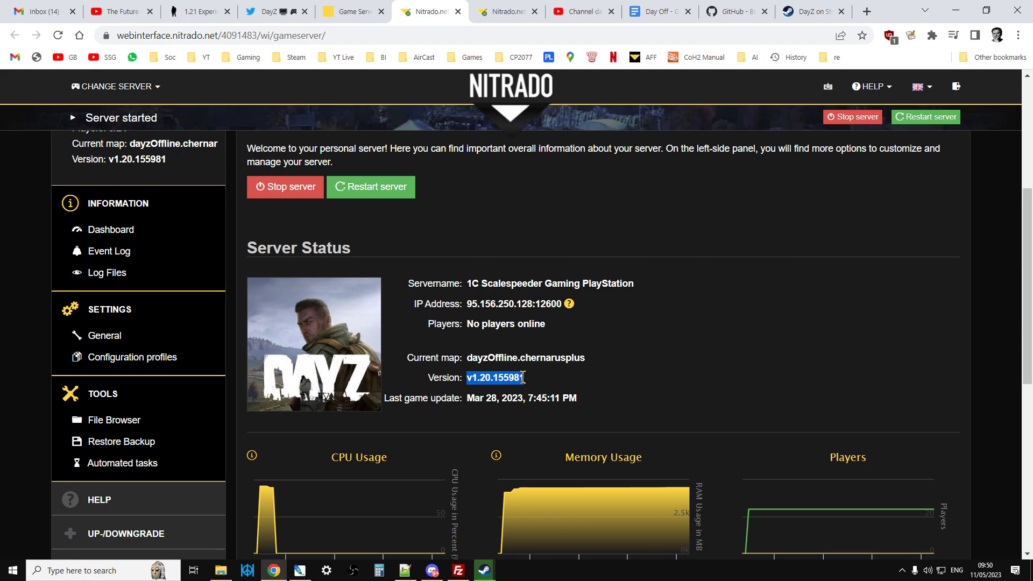
scroll(460, 325, "down", 1)
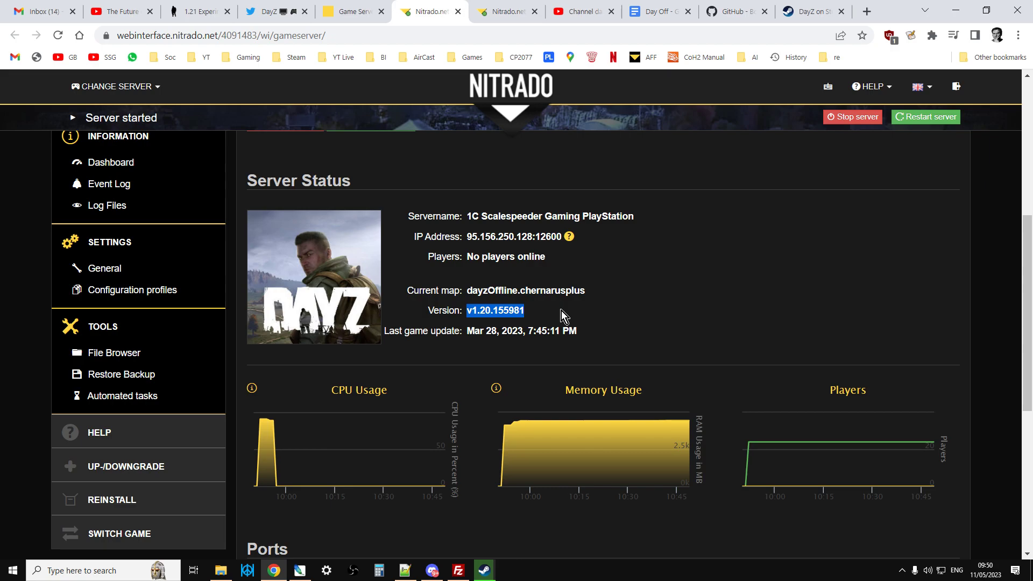
Step: Browse the File Browser to dayzps_missions/dayzOffline.chernarusplus/db to list economy.xml, events.xml, globals.xml and types.xml
left_click(113, 357)
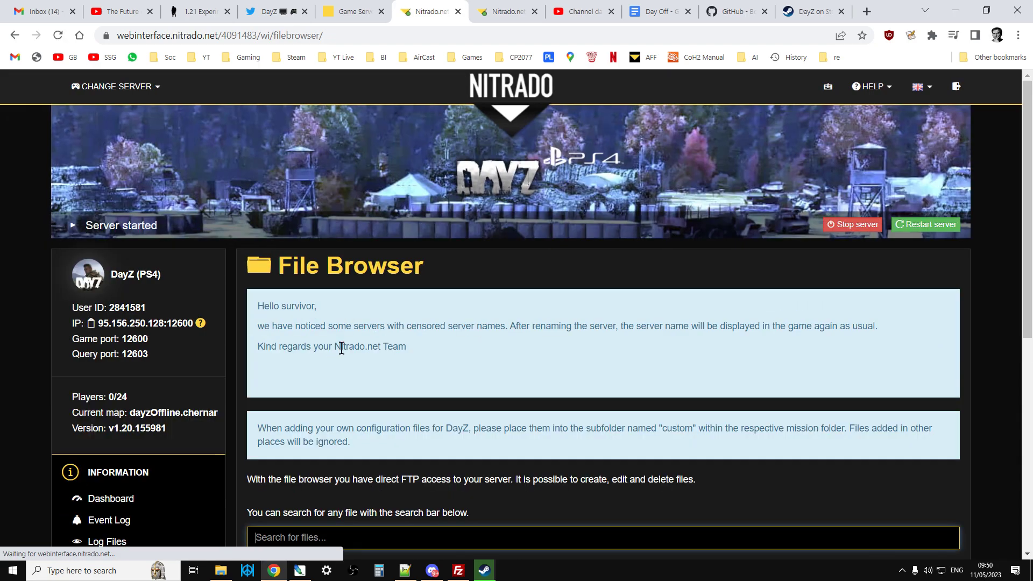
scroll(484, 355, "down", 4)
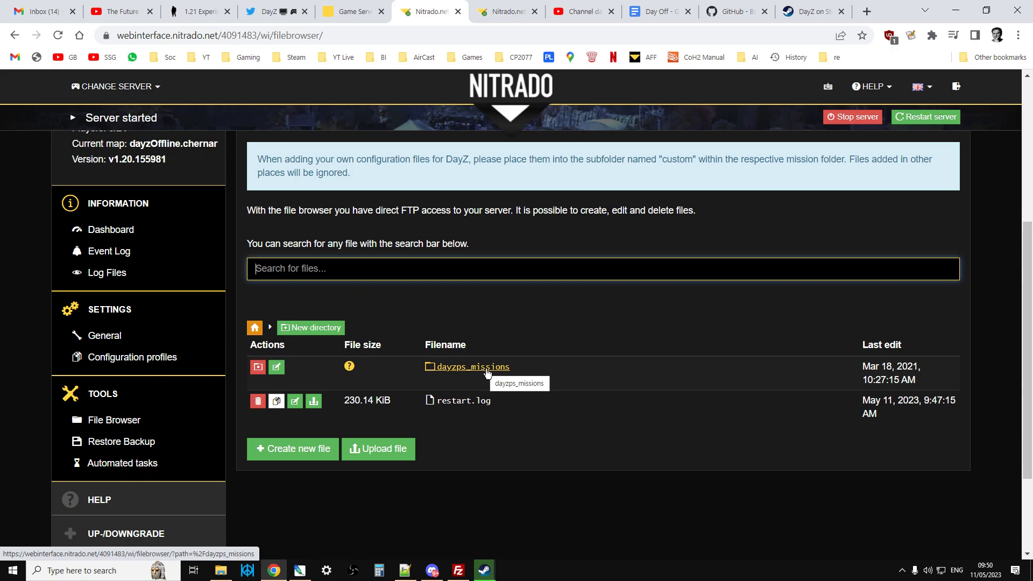
left_click(487, 370)
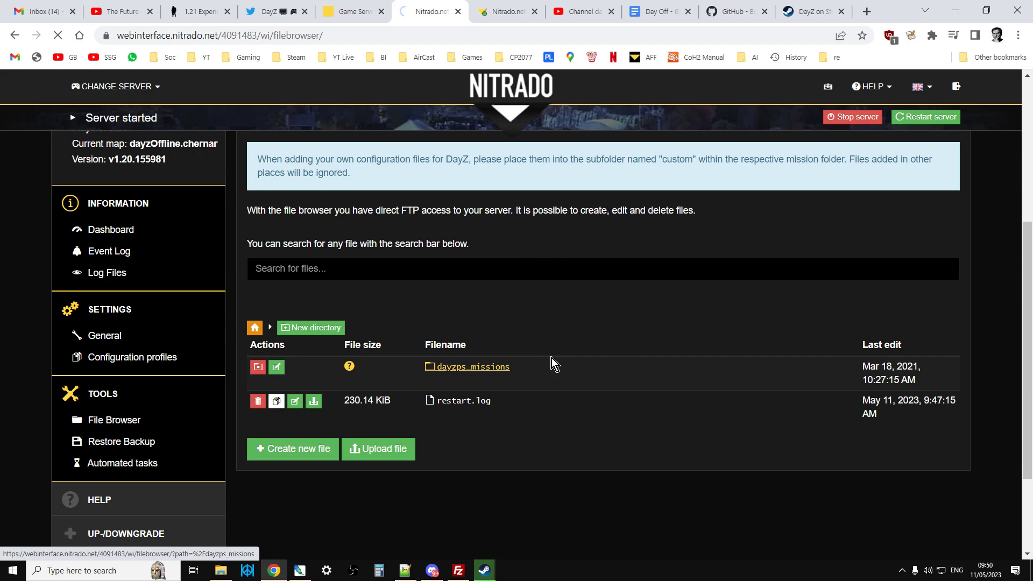
scroll(563, 353, "down", 8)
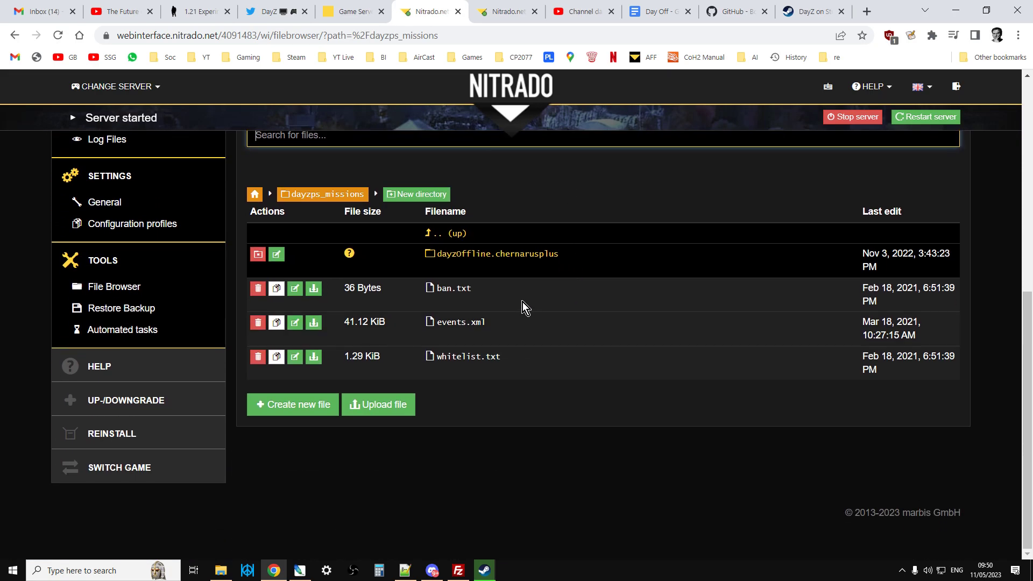
left_click(502, 255)
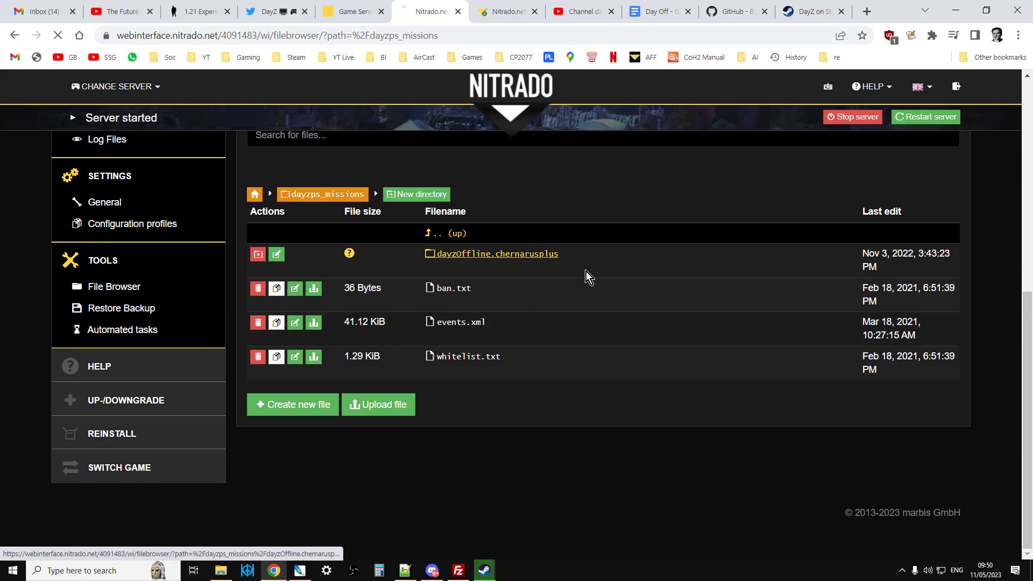
scroll(637, 296, "down", 8)
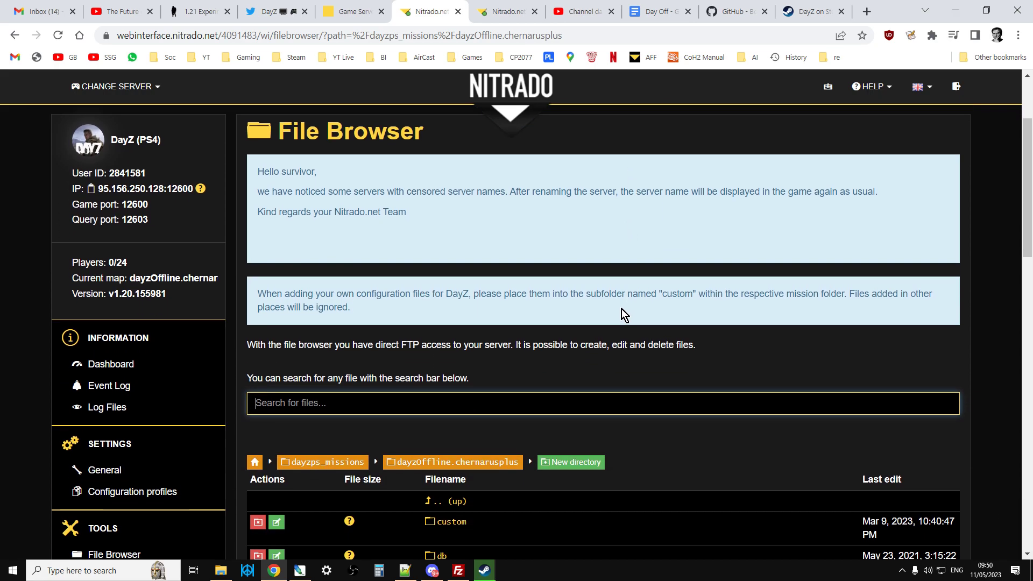
scroll(619, 317, "down", 1)
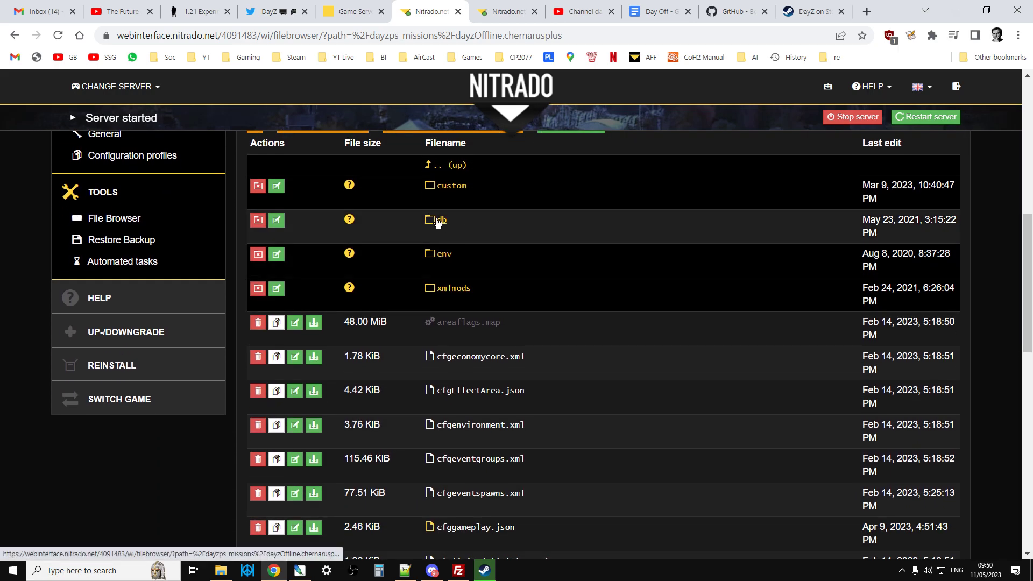
left_click(442, 221)
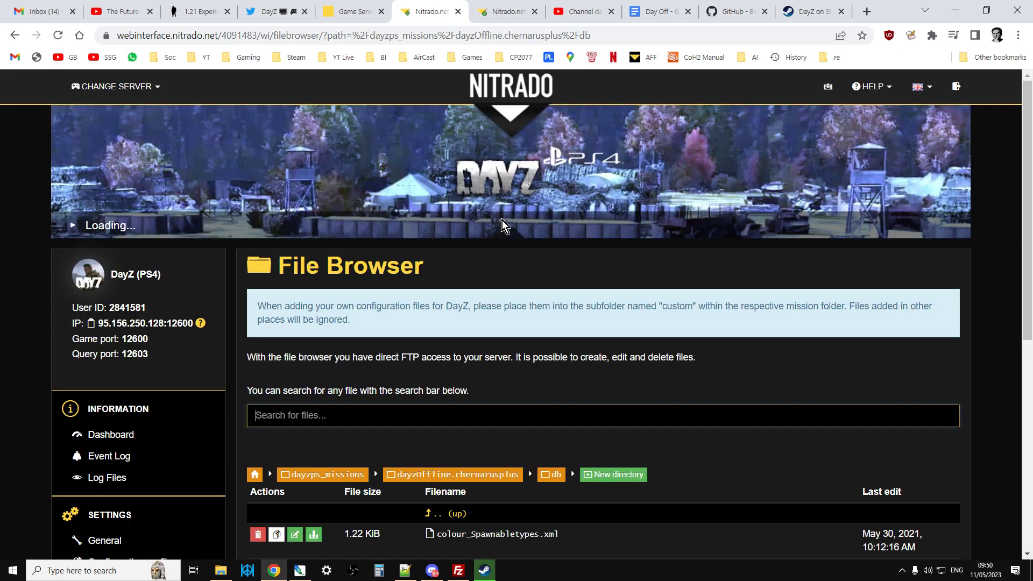
scroll(538, 283, "down", 3)
scroll(539, 287, "down", 6)
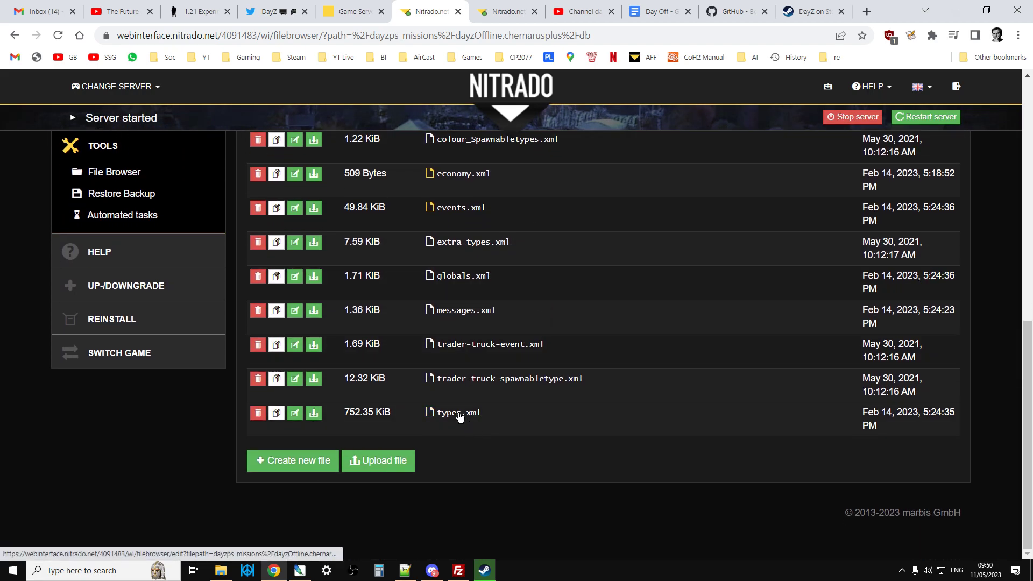
Step: Open the console types.xml in the editor and search it for 'crossbow', finding 0 matches
left_click(459, 414)
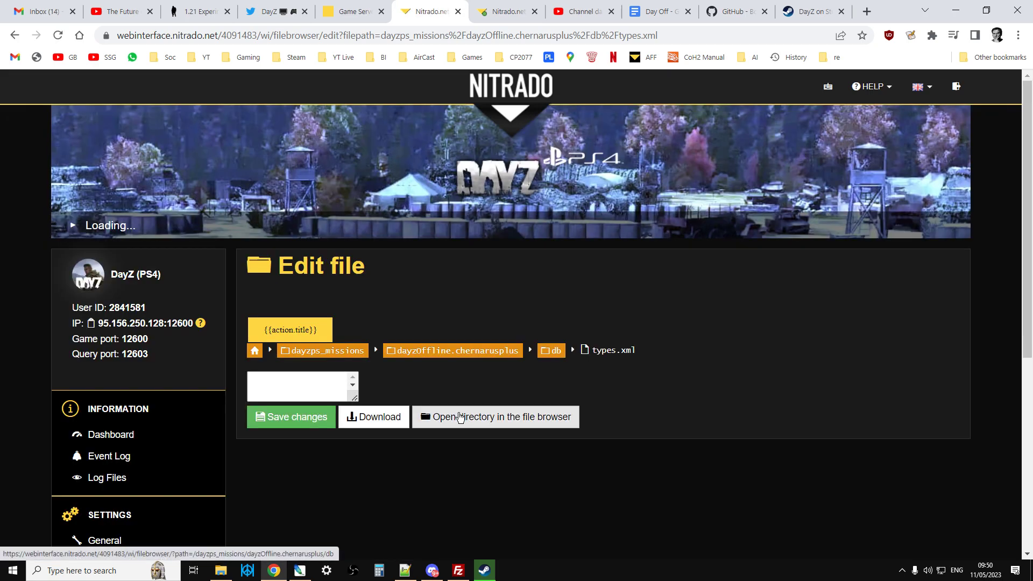
scroll(910, 312, "down", 3)
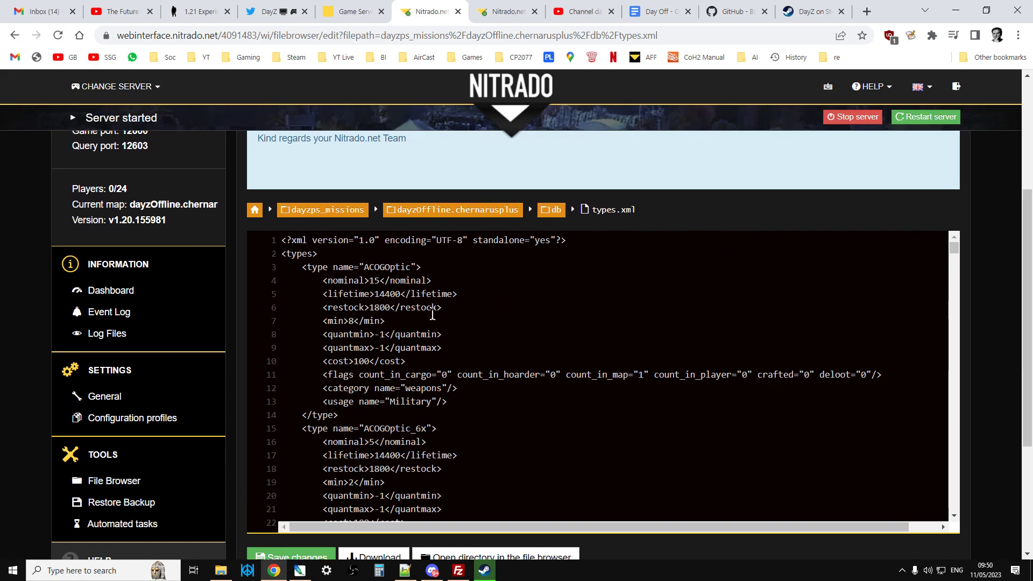
key("ctrl+f")
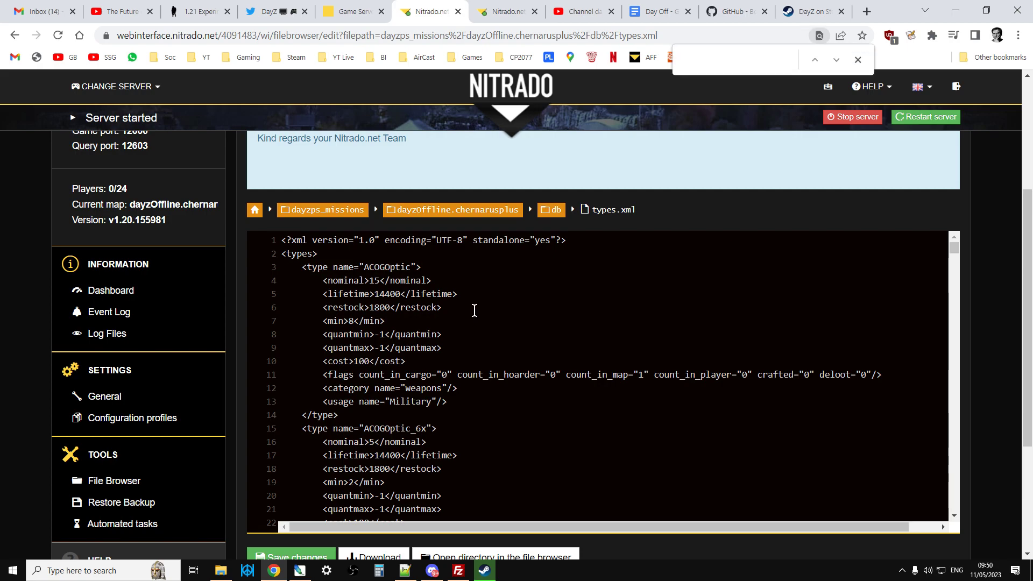
type("crossbow")
Step: Switch to the PC test server's dashboard and open its File Browser
left_click(517, 11)
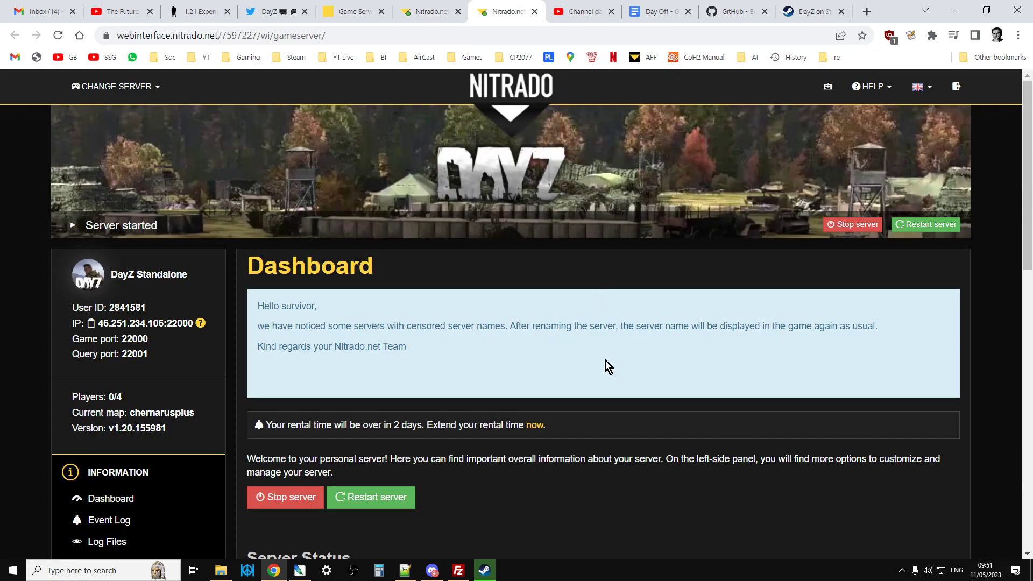
scroll(607, 368, "down", 6)
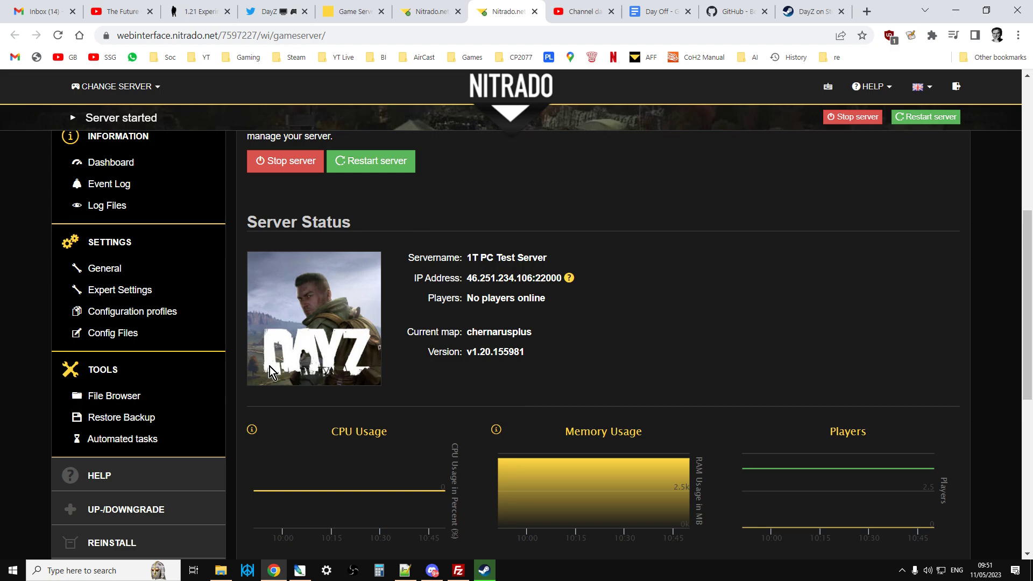
left_click(127, 398)
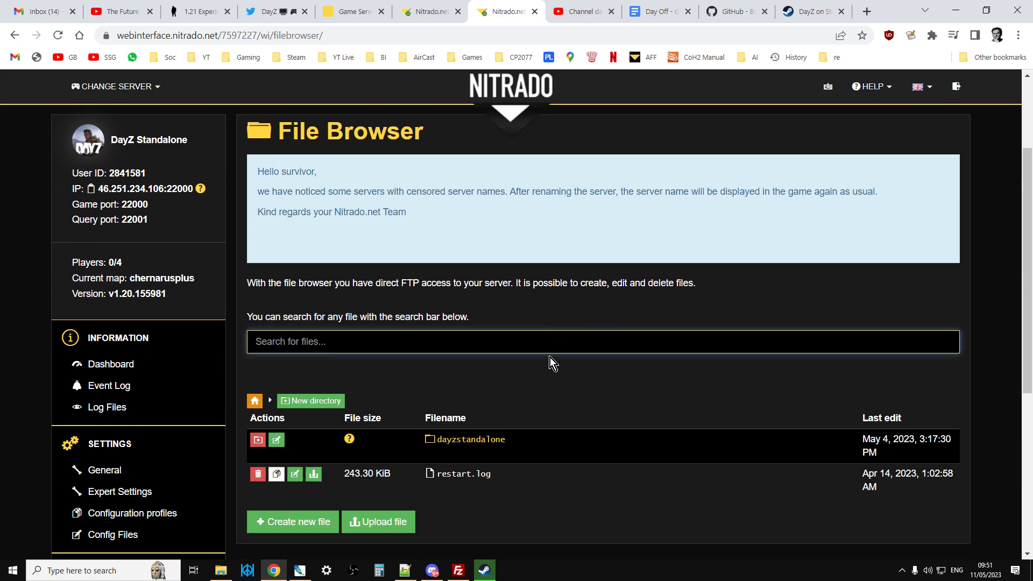
scroll(550, 357, "down", 3)
Step: Navigate to dayzstandalone/mpmissions/dayzOffline.chernarusplus/db, showing the 750.82 KiB types.xml
left_click(493, 310)
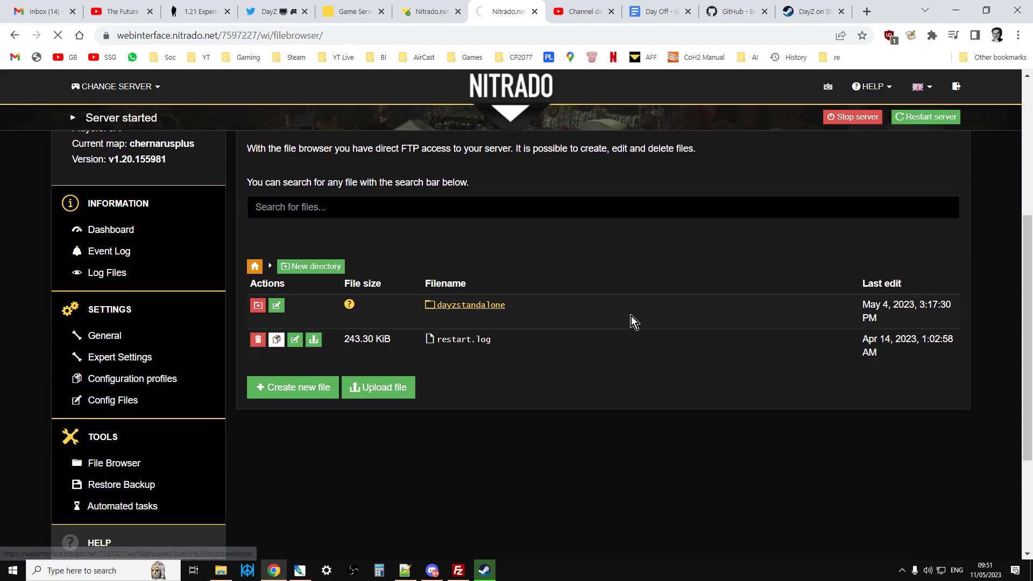
scroll(632, 320, "down", 6)
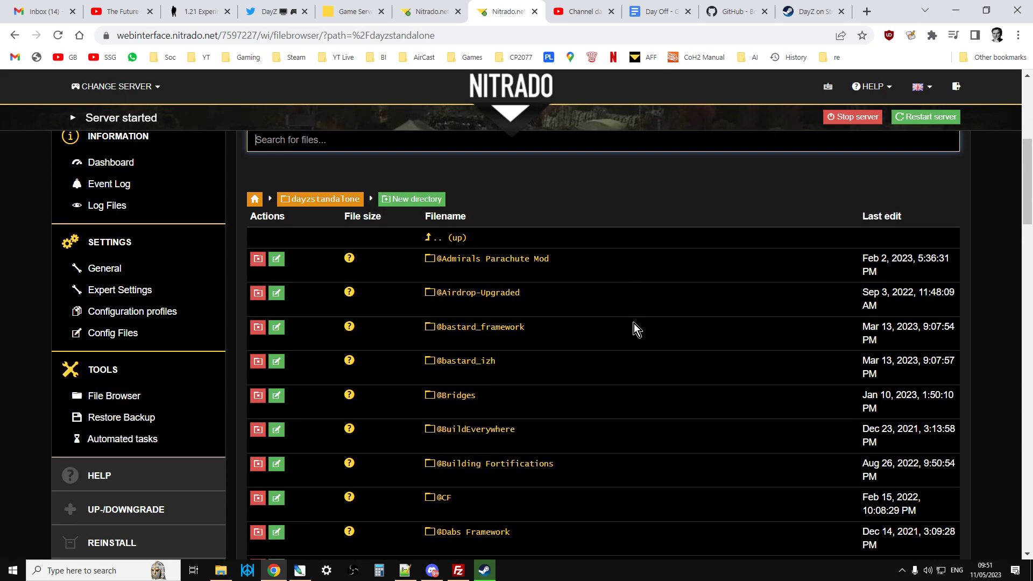
scroll(635, 325, "down", 20)
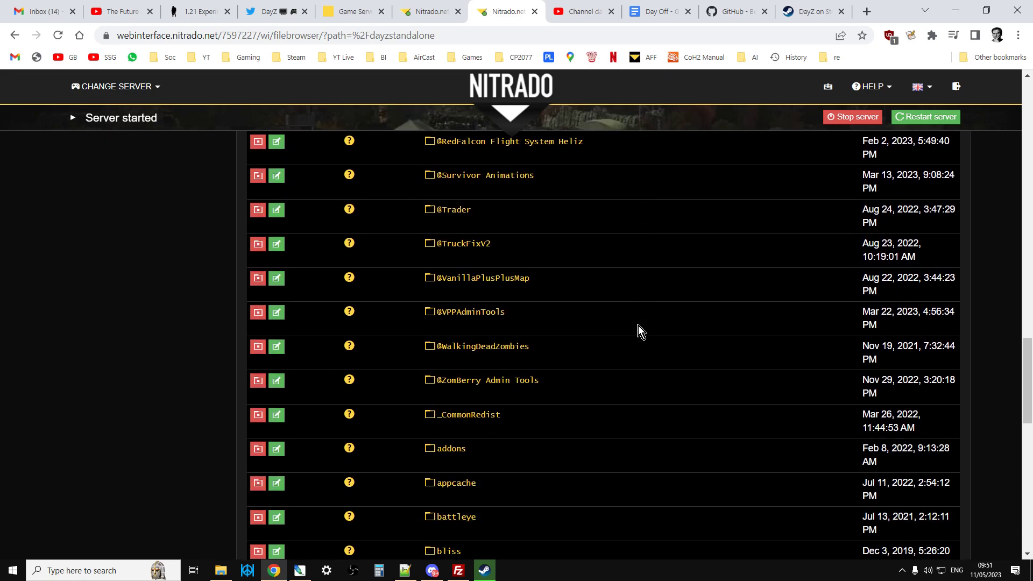
scroll(638, 326, "down", 12)
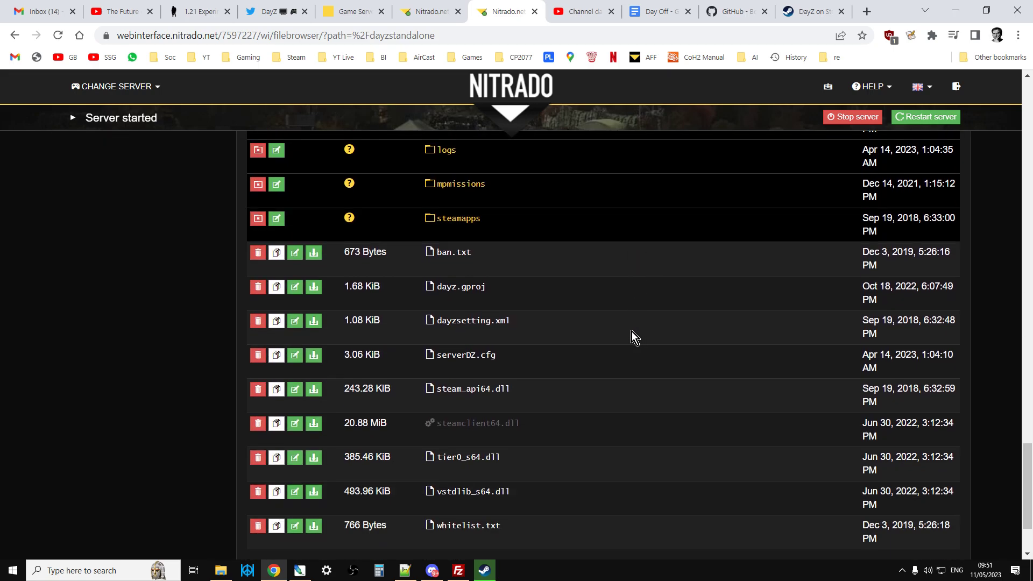
left_click(455, 188)
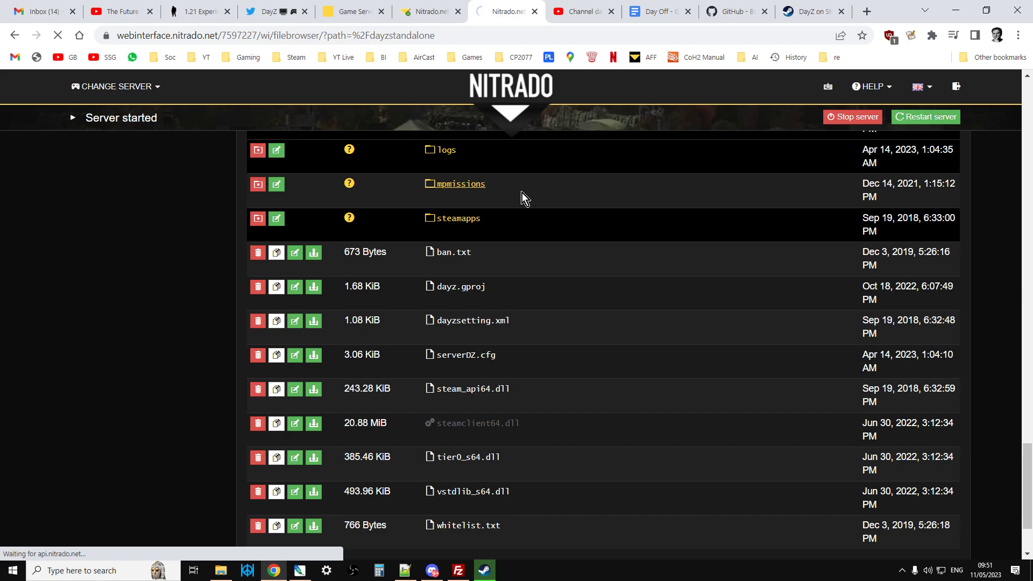
scroll(573, 288, "down", 5)
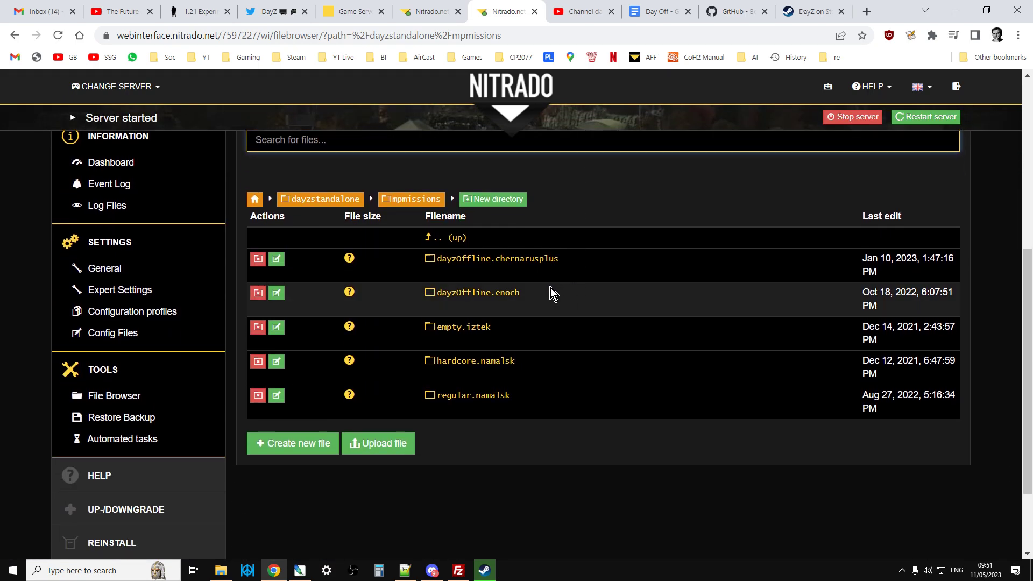
left_click(577, 263)
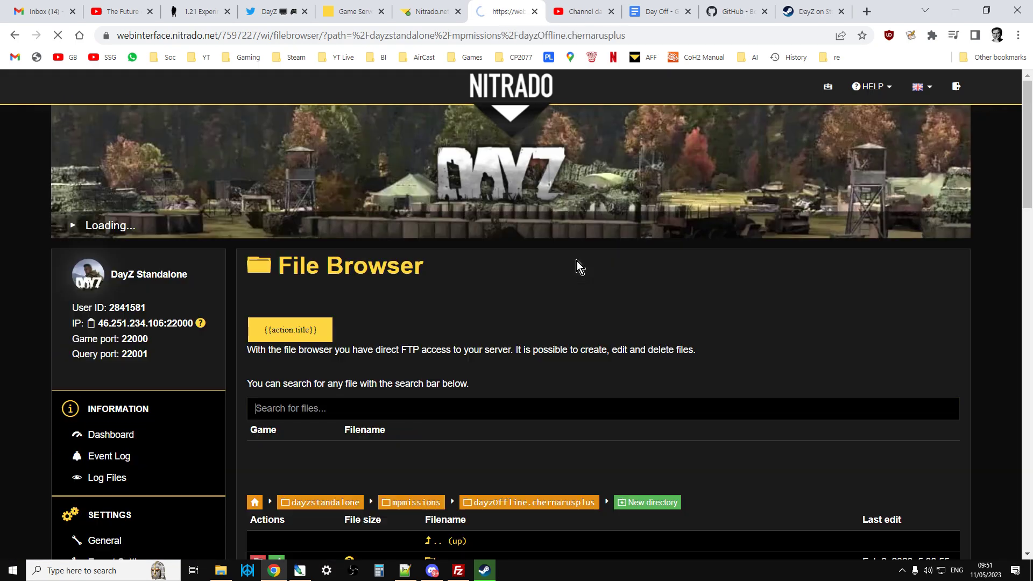
scroll(591, 279, "down", 5)
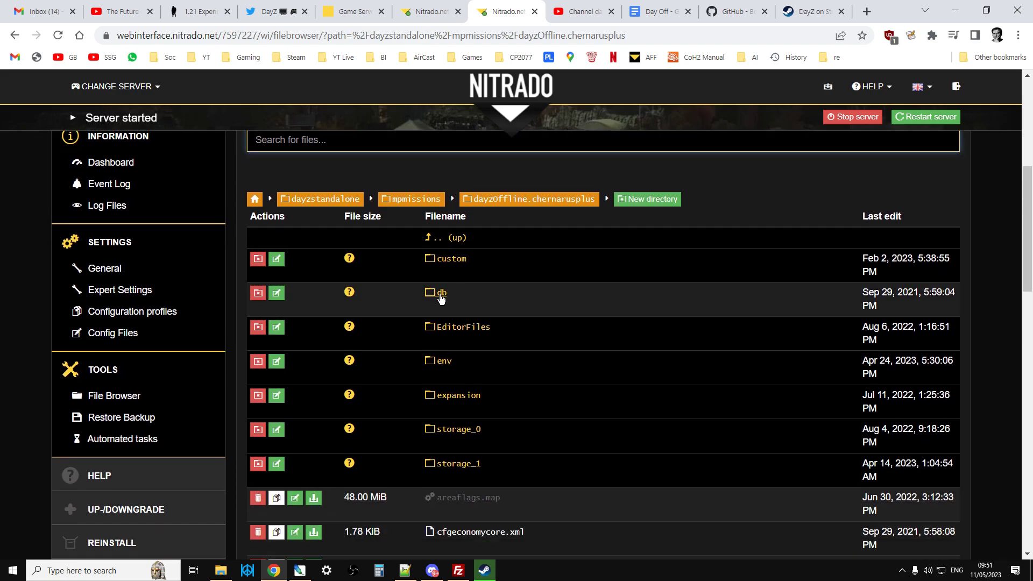
left_click(441, 298)
scroll(538, 299, "down", 5)
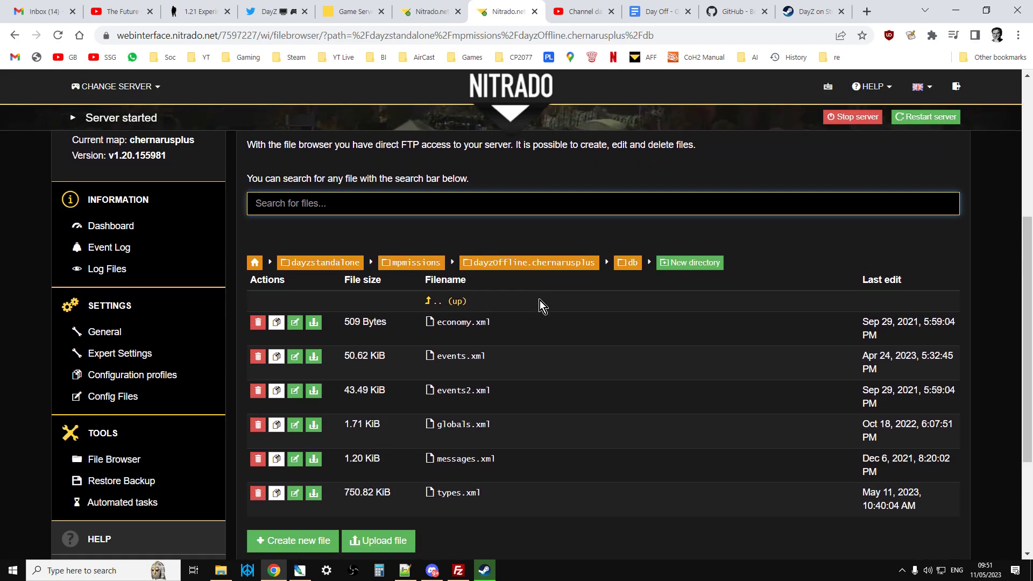
Step: Open the PC types.xml and search 'crossbow' to land on Crossbow_Autumn, one of 4 matches
left_click(459, 429)
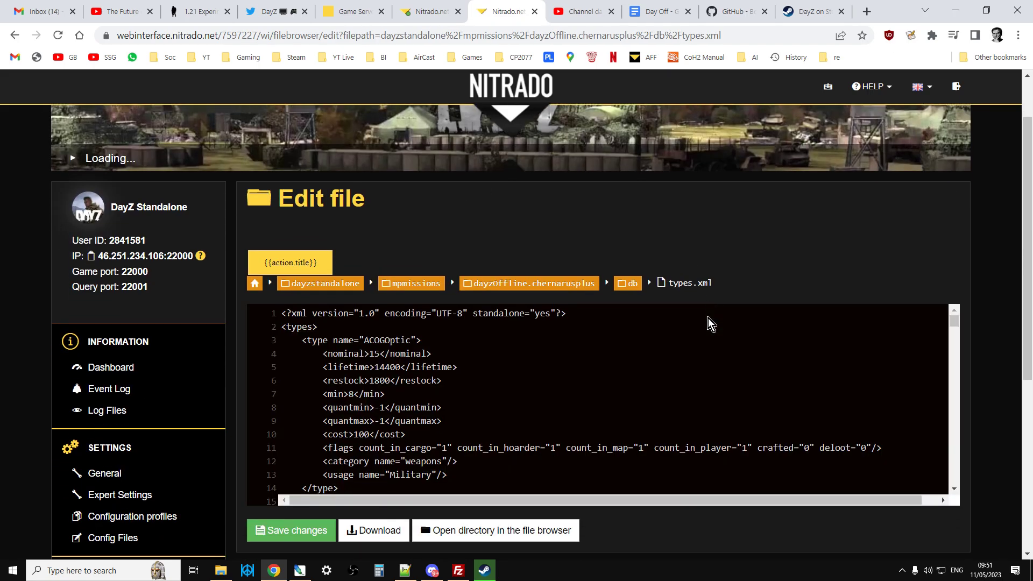
scroll(705, 318, "down", 3)
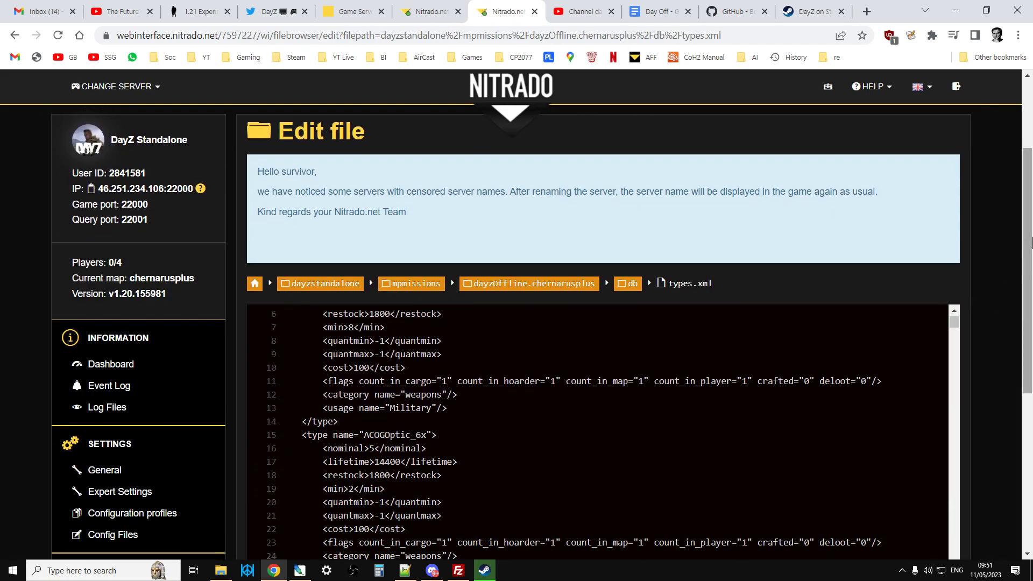
scroll(1031, 239, "down", 1)
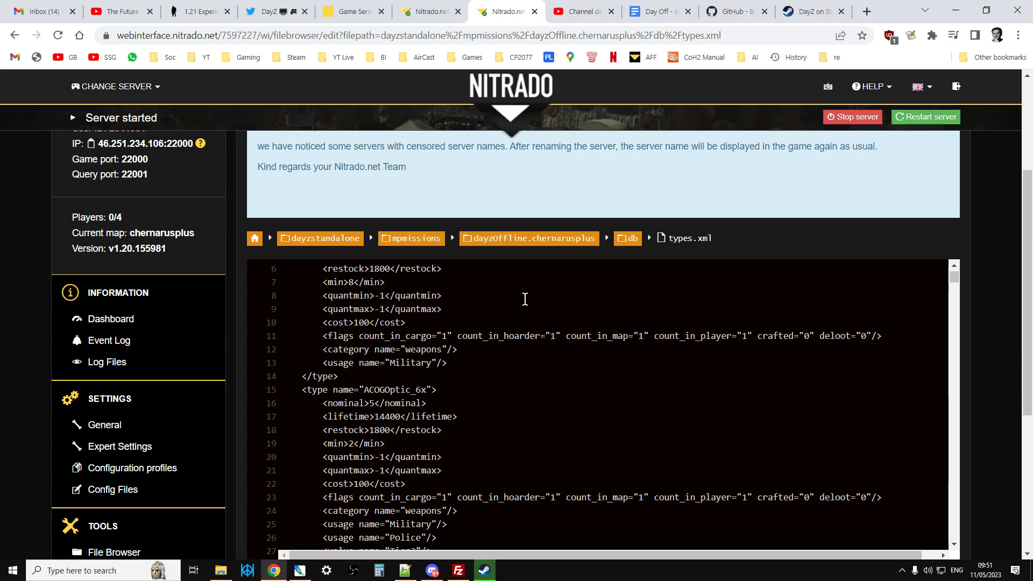
key("ctrl+f")
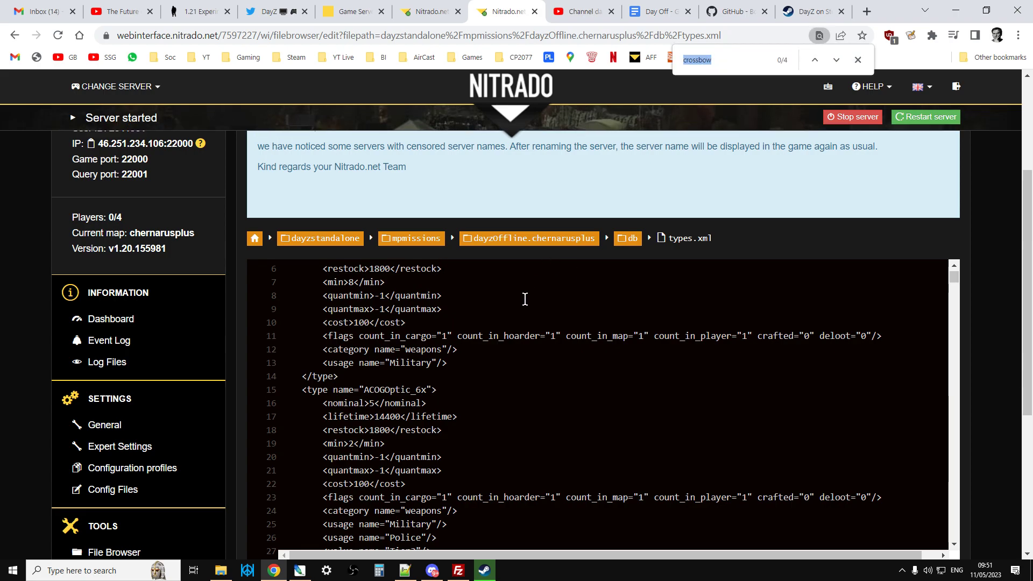
key("End")
key("Return")
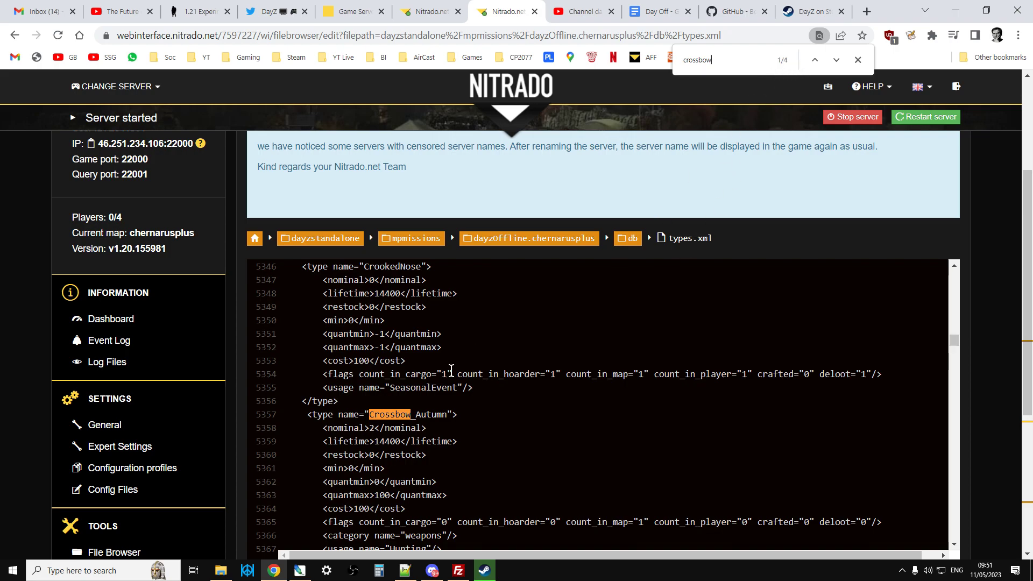
scroll(494, 380, "down", 2)
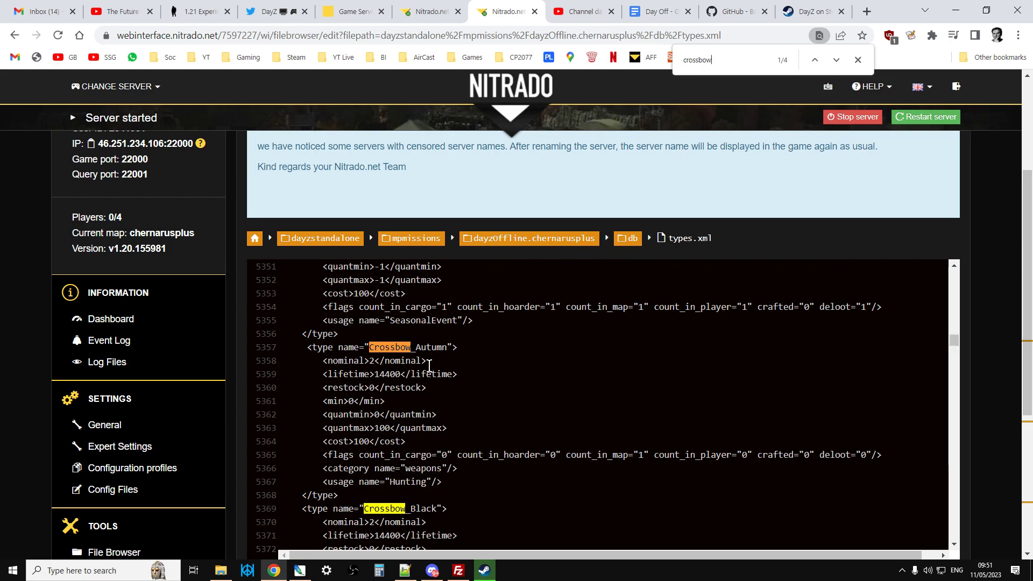
Step: Return to the PlayStation server's dashboard and select its version v1.20.155981
left_click(426, 13)
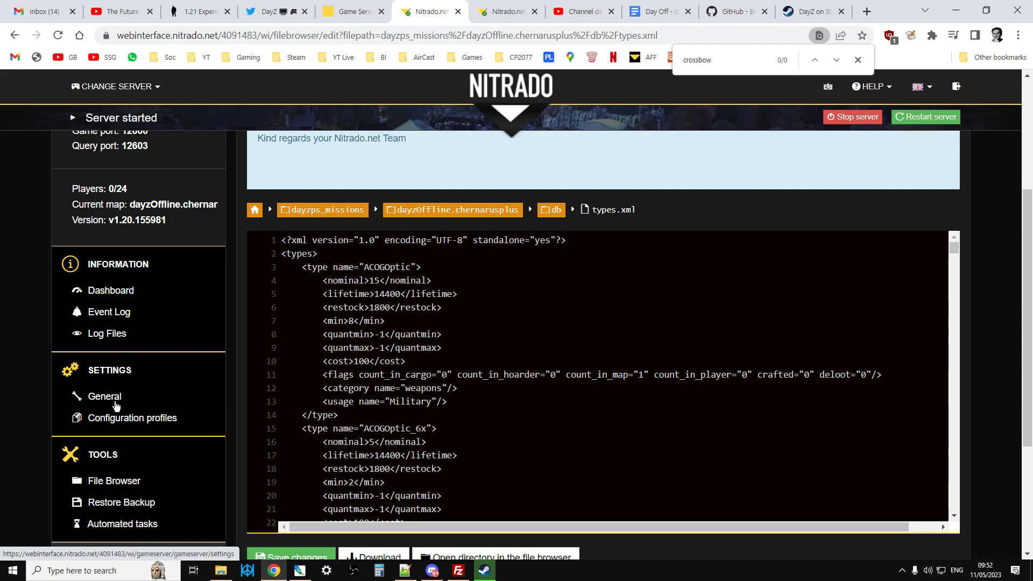
left_click(126, 291)
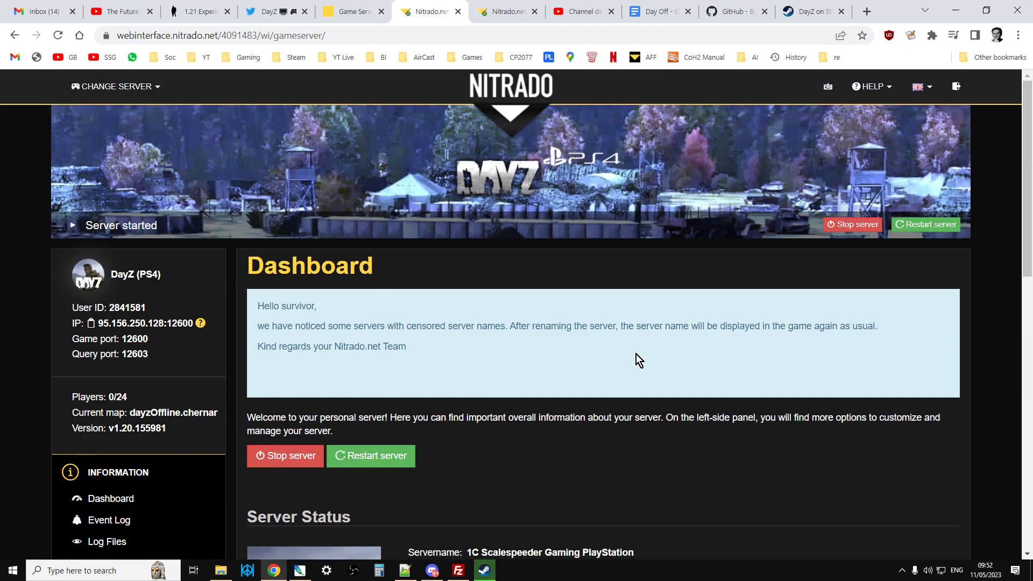
left_click_drag(1029, 250, 1032, 344)
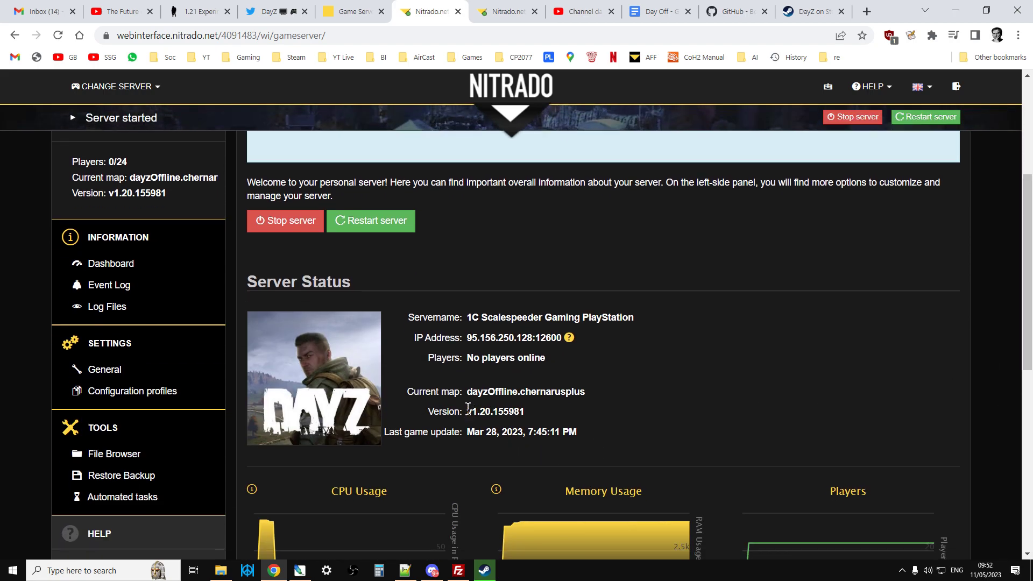
left_click_drag(467, 411, 490, 411)
Step: In the PS4 server's General settings, find and tick Reset Mission-xml to default
left_click(112, 370)
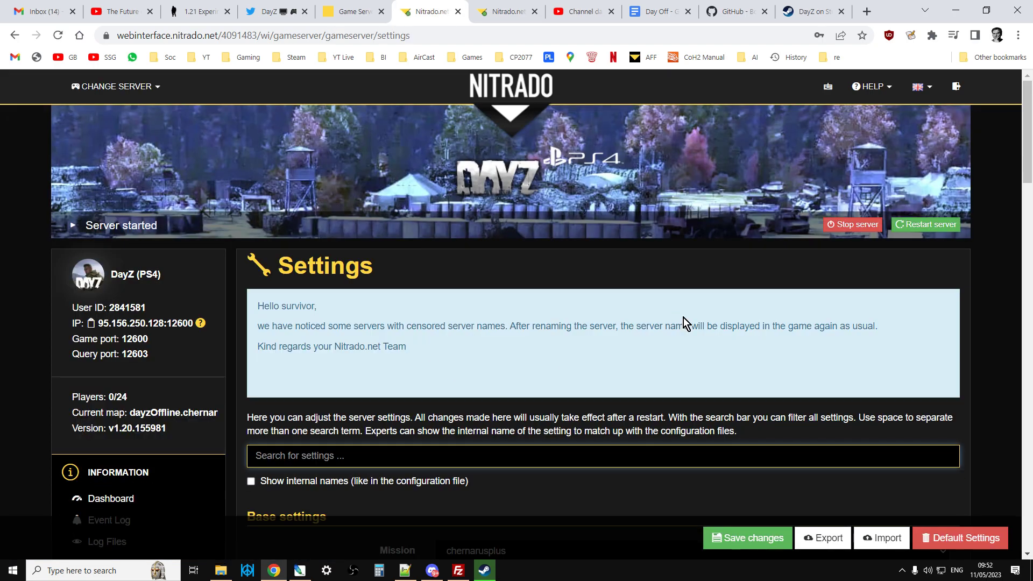
scroll(683, 320, "down", 6)
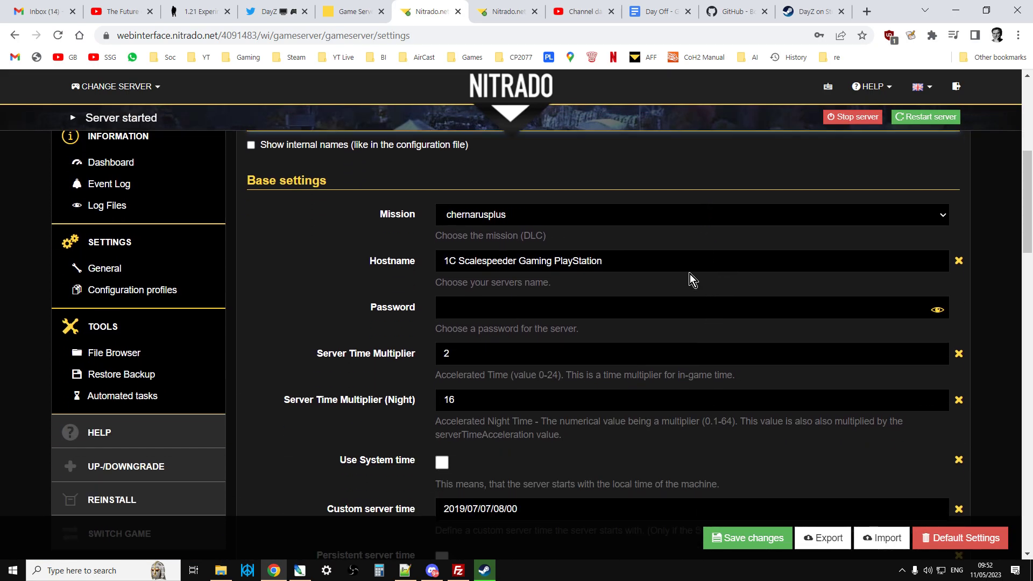
scroll(553, 259, "down", 6)
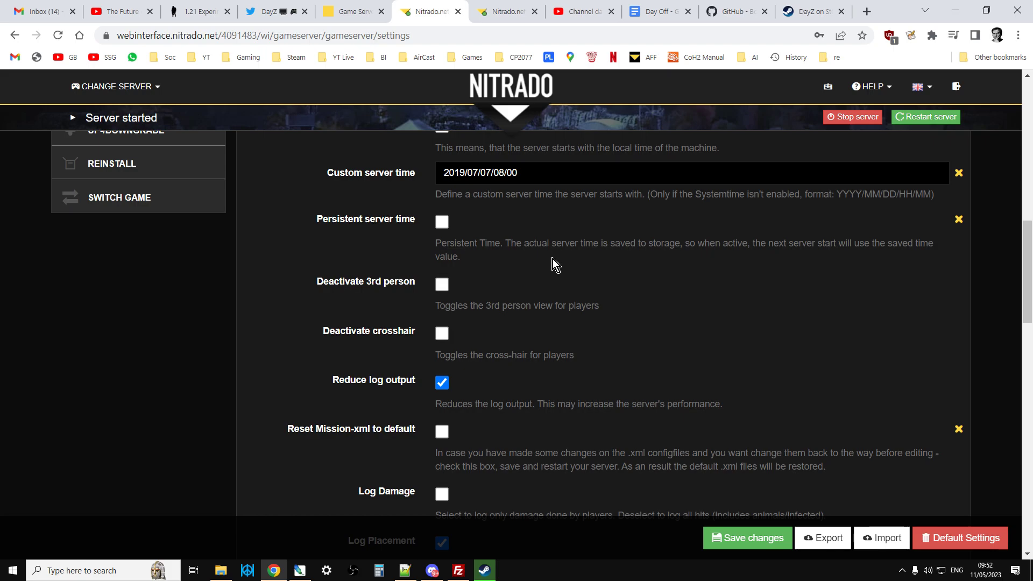
scroll(553, 260, "down", 1)
scroll(452, 364, "down", 1)
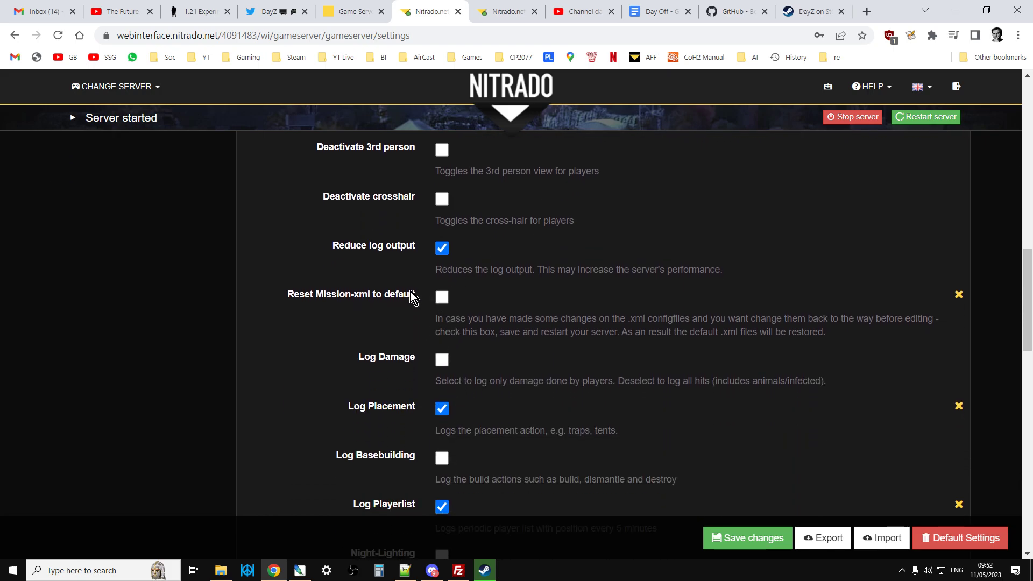
left_click_drag(266, 298, 338, 297)
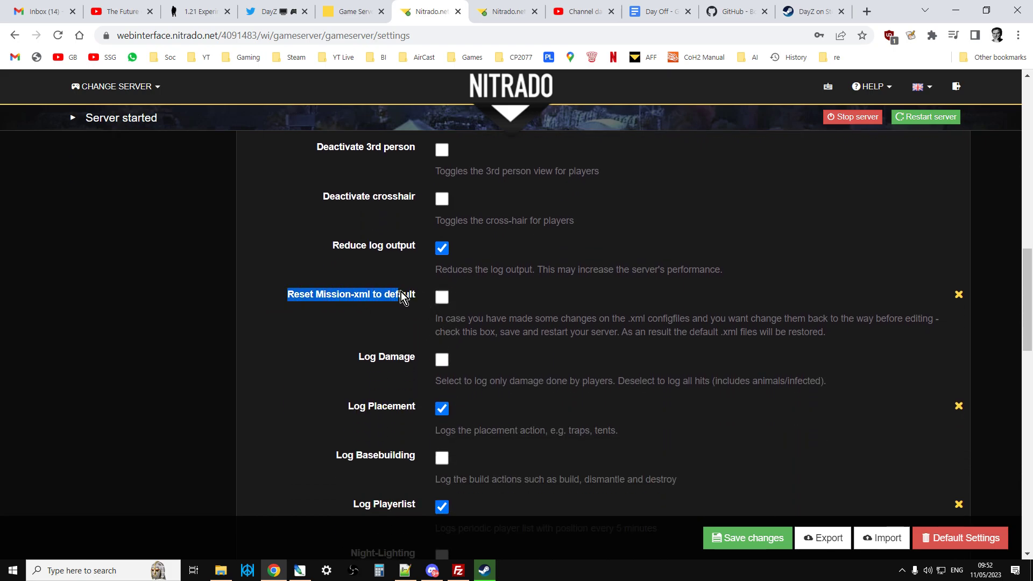
left_click_drag(402, 297, 499, 297)
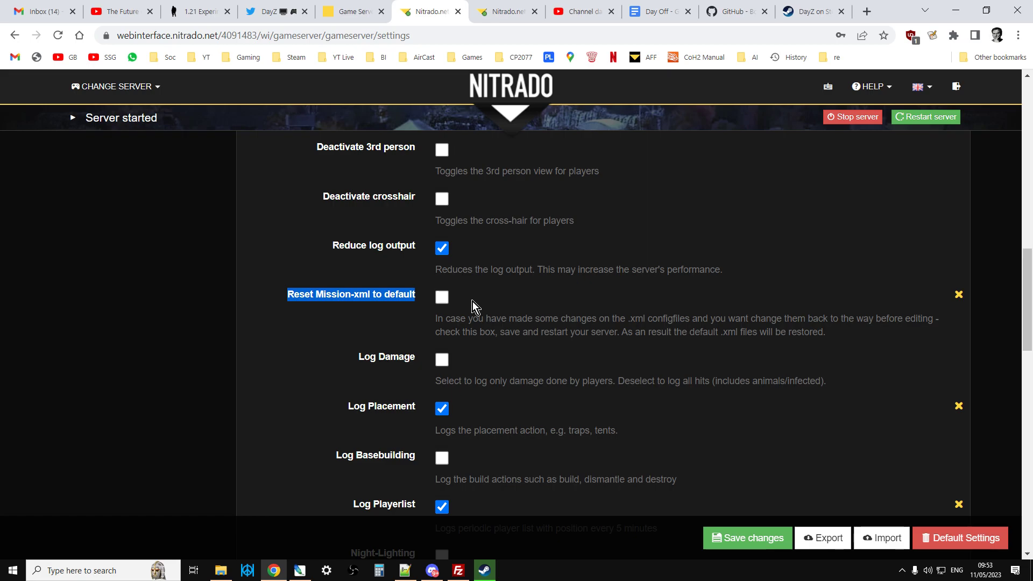
left_click(444, 298)
Step: Untick Reset Mission-xml to default and reopen the console db folder with its 752.35 KiB types.xml
left_click(442, 296)
scroll(772, 421, "up", 4)
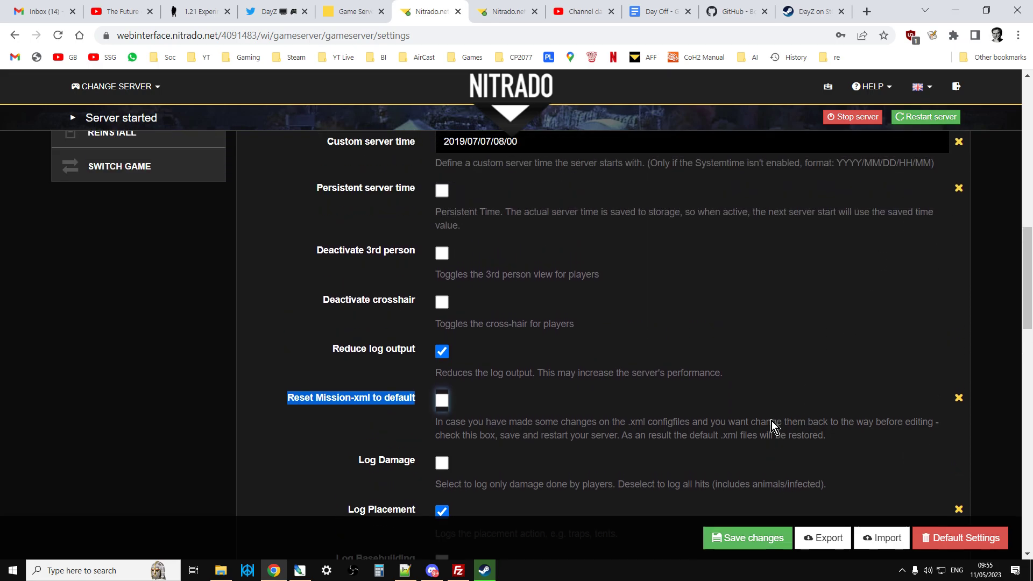
scroll(772, 420, "up", 6)
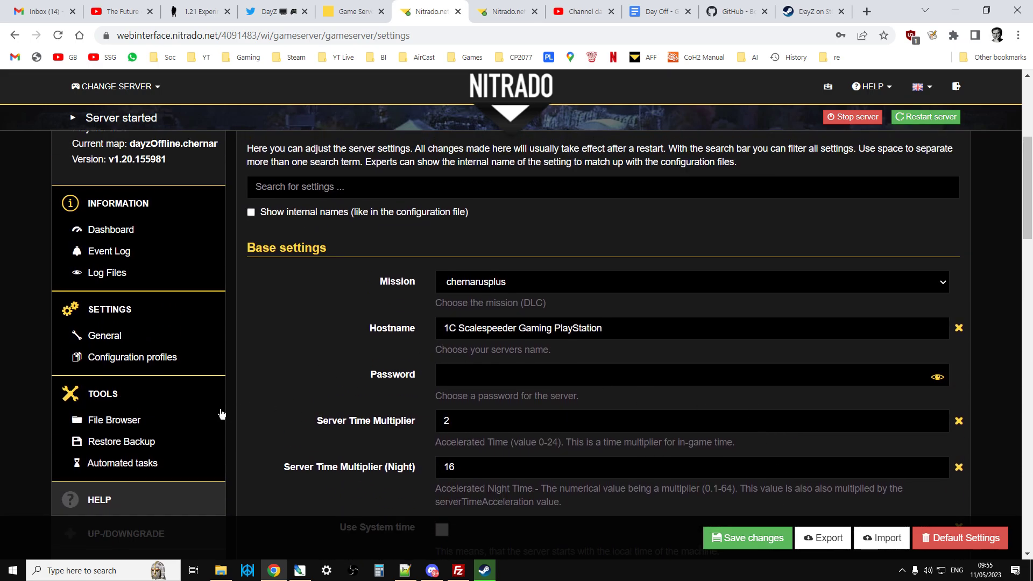
left_click(129, 422)
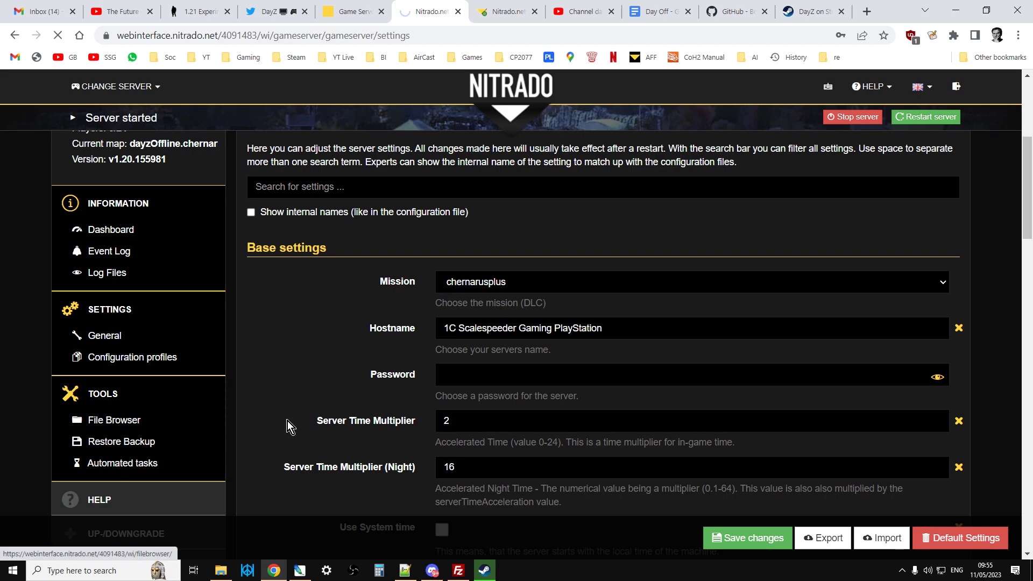
scroll(392, 409, "down", 8)
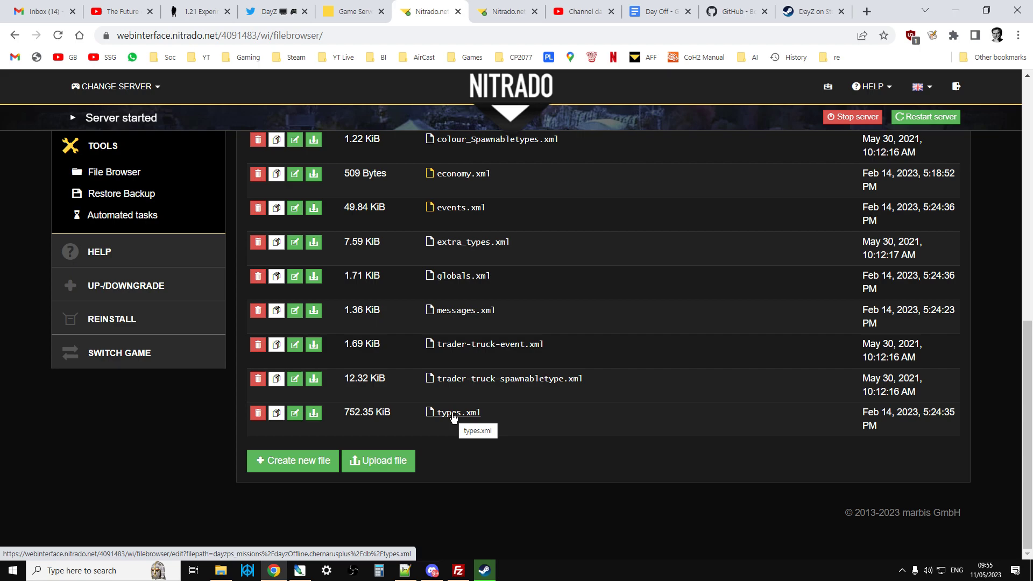
scroll(375, 329, "up", 4)
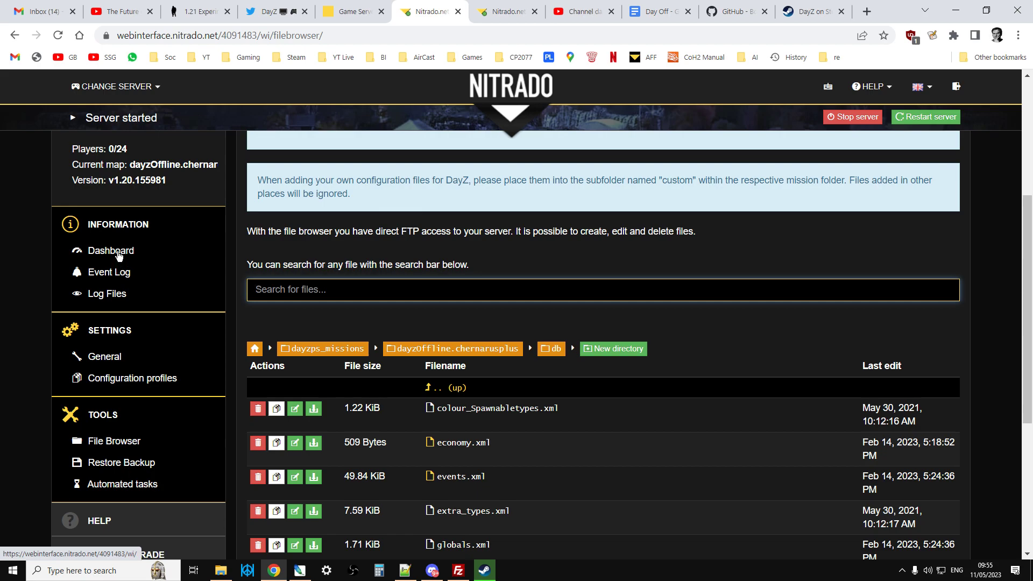
Step: Go back to the PS4 dashboard and select version v1.20.155981 under Server Status
left_click(118, 254)
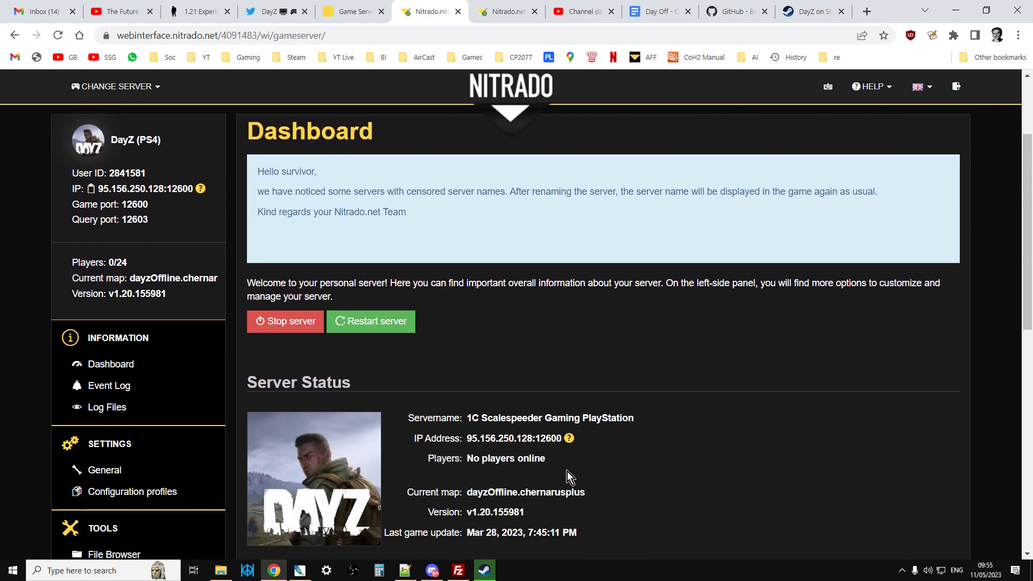
scroll(567, 472, "down", 3)
left_click_drag(466, 377, 531, 379)
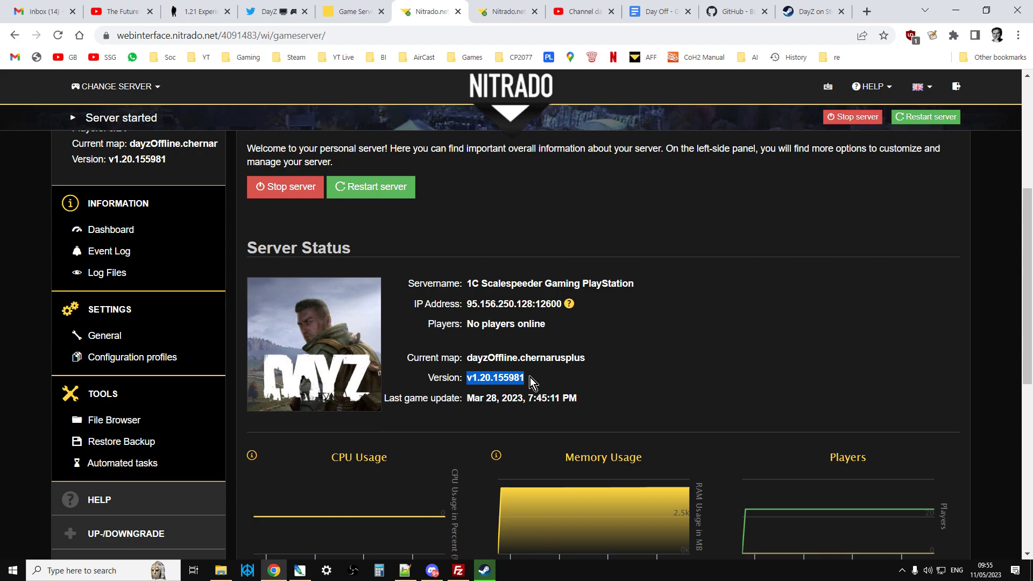
left_click(511, 12)
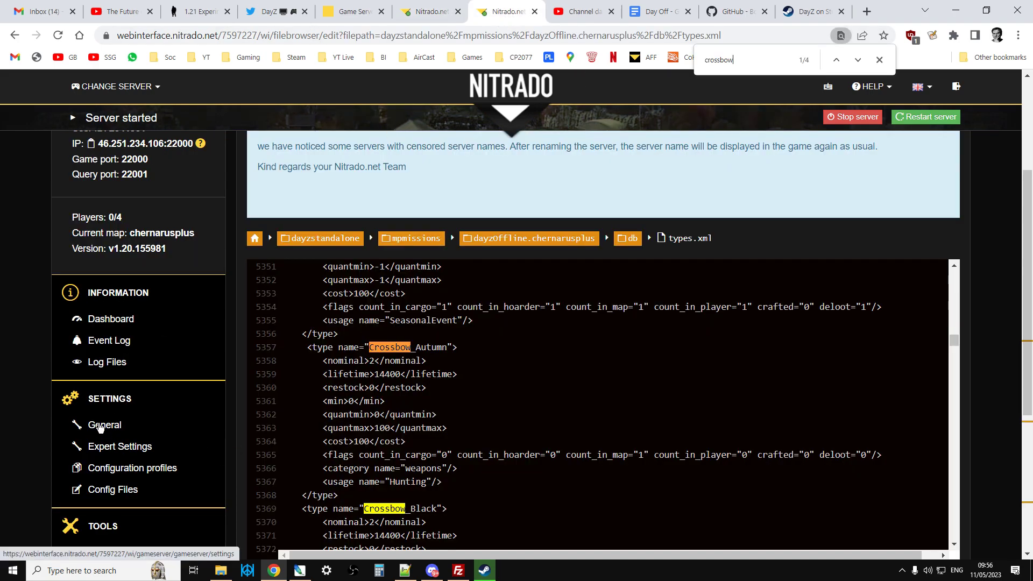
left_click(100, 426)
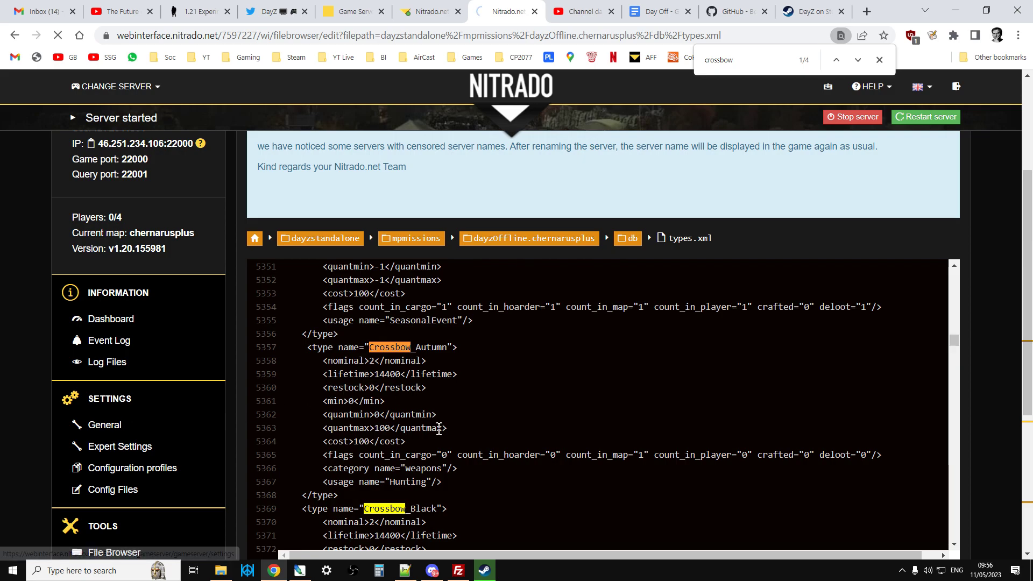
scroll(579, 412, "down", 6)
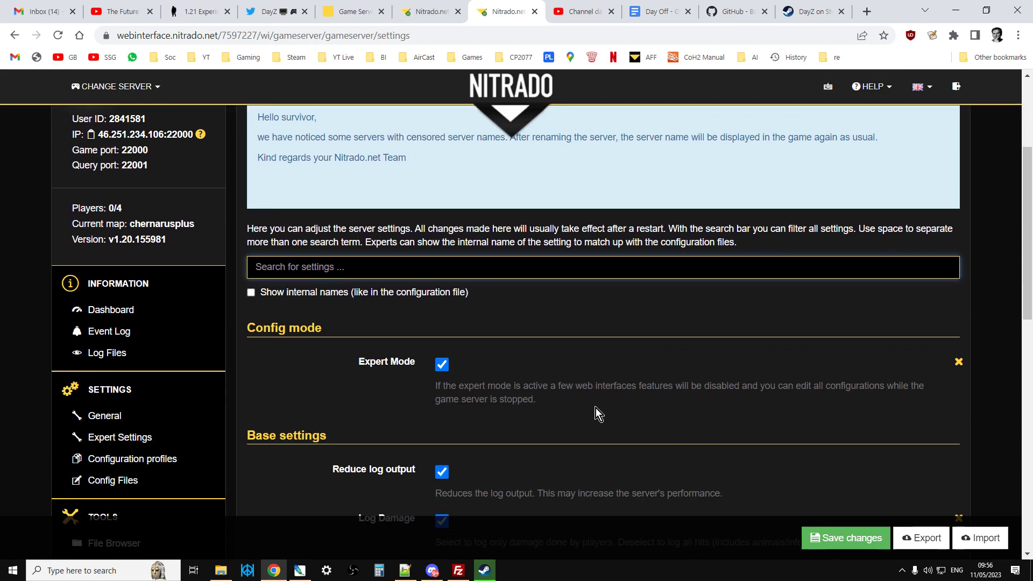
scroll(597, 402, "down", 8)
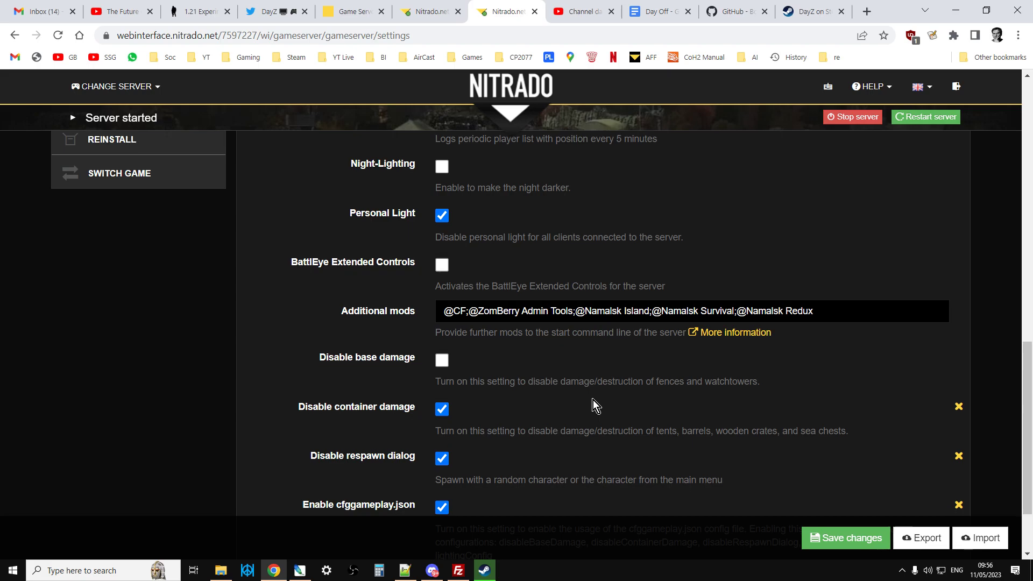
scroll(593, 399, "down", 2)
scroll(592, 400, "up", 4)
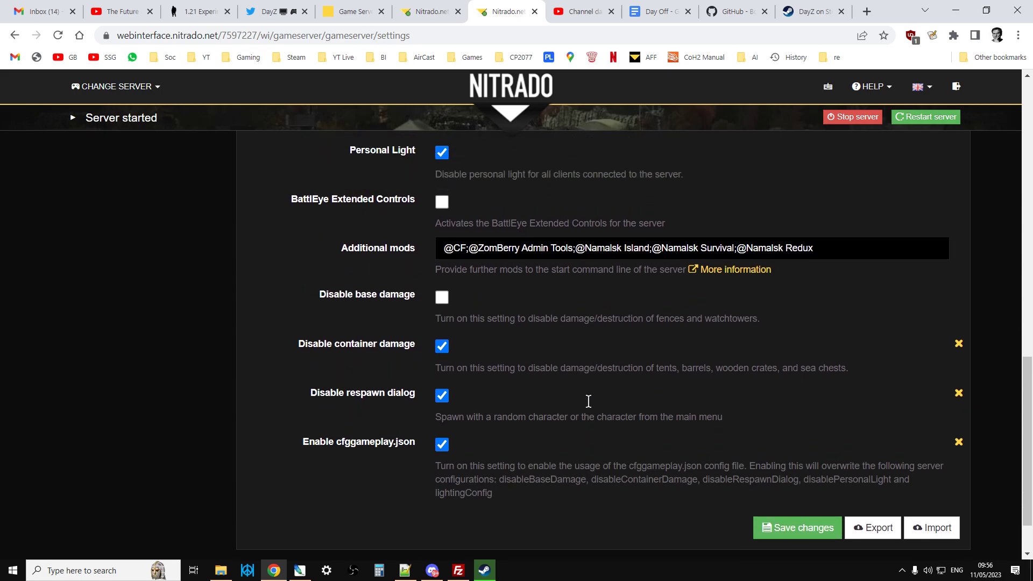
scroll(589, 403, "up", 7)
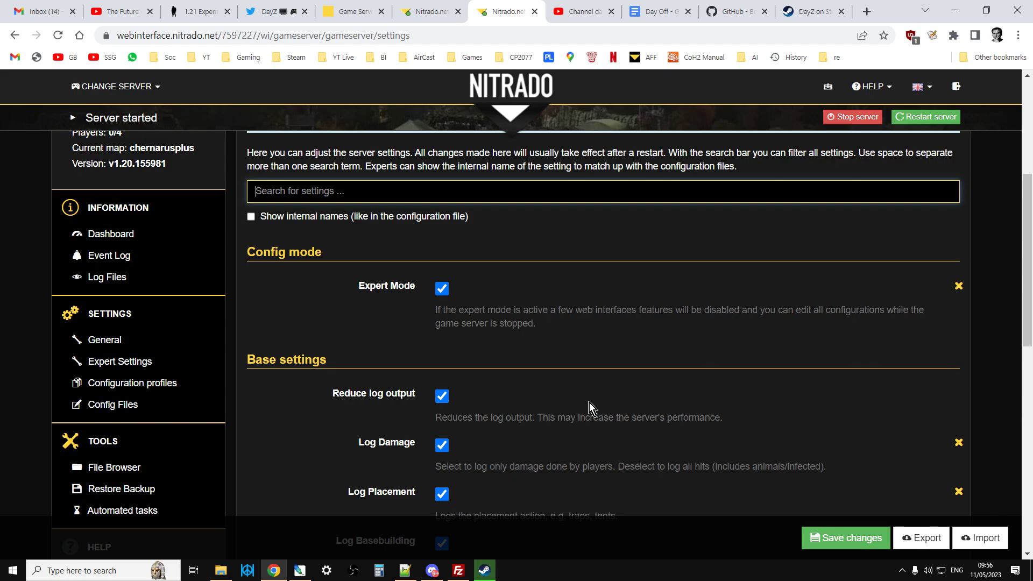
scroll(280, 424, "down", 3)
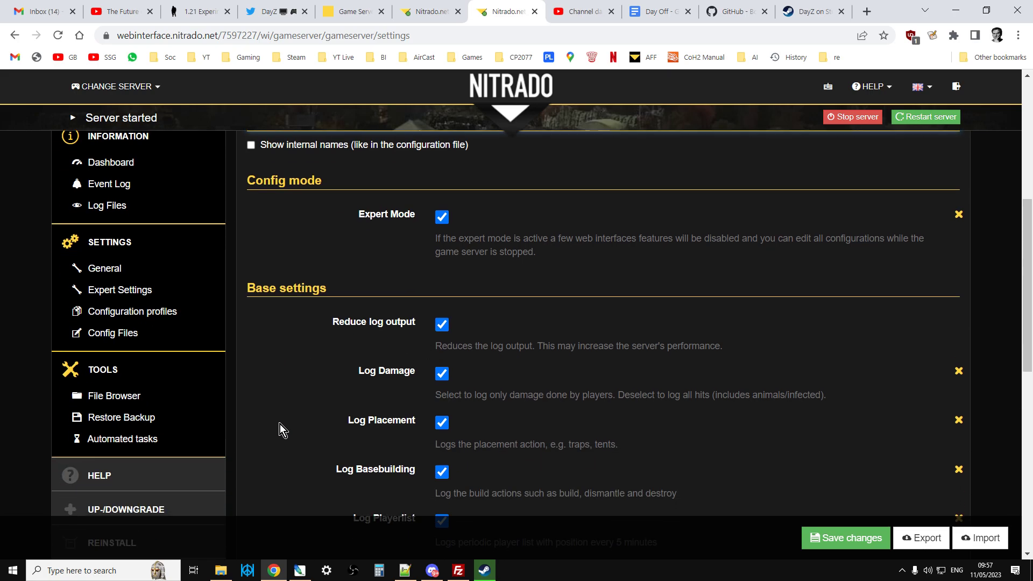
scroll(278, 426, "down", 1)
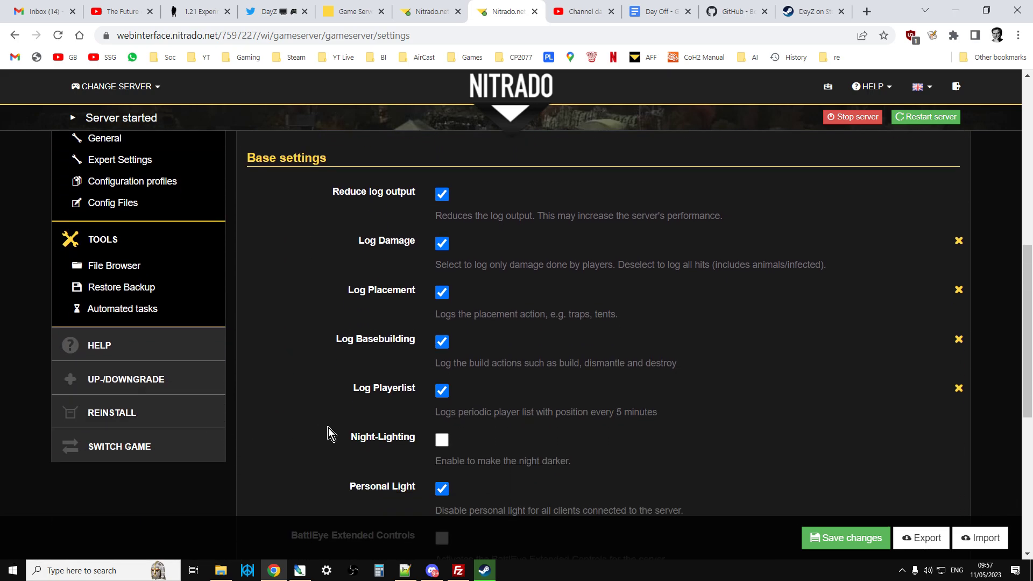
scroll(325, 426, "up", 3)
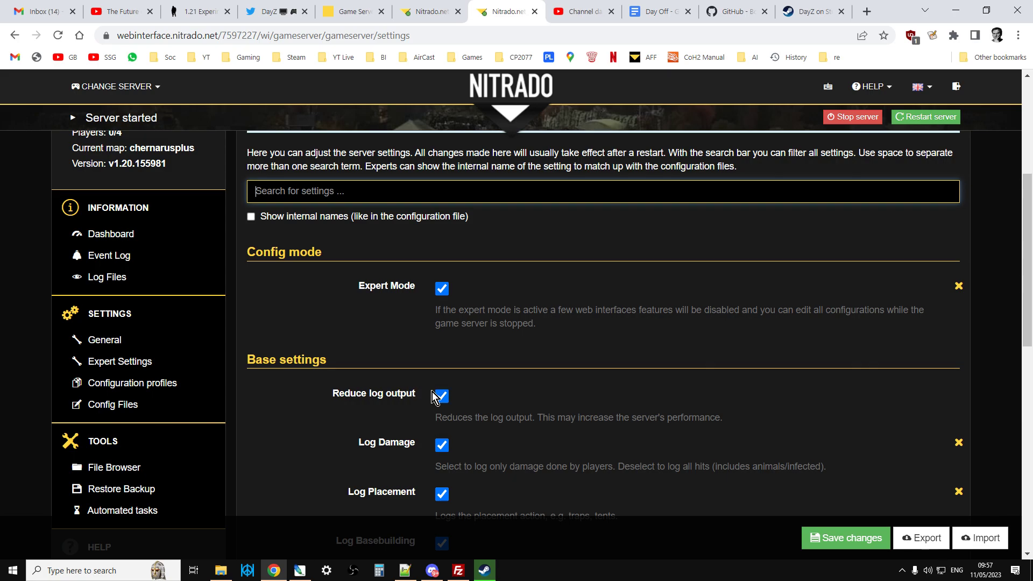
scroll(440, 395, "down", 1)
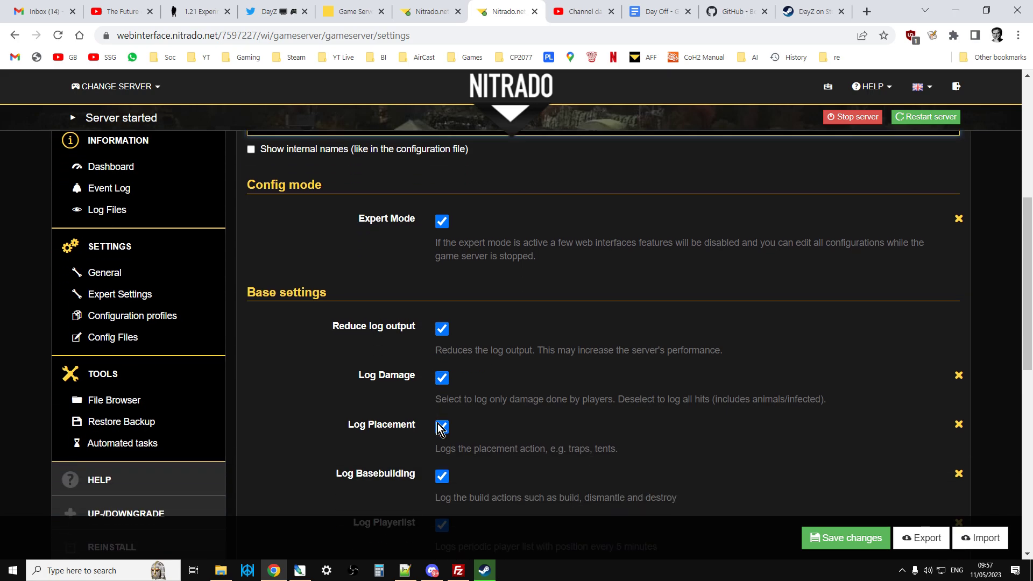
Step: Show the BohemiaInteractive/DayZ-Central-Economy repository's mission folders and check its Download ZIP option
left_click(721, 11)
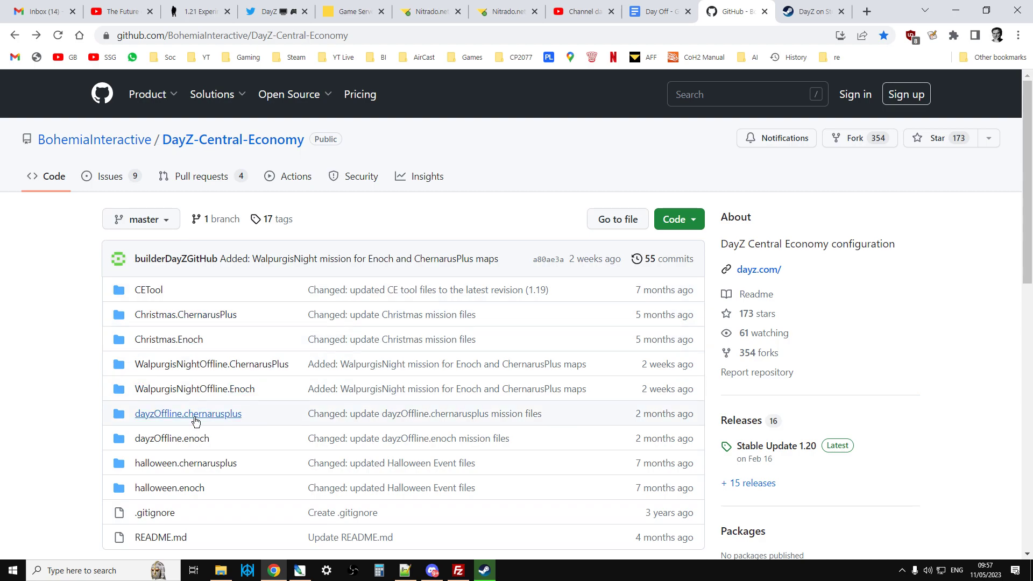
scroll(204, 431, "down", 1)
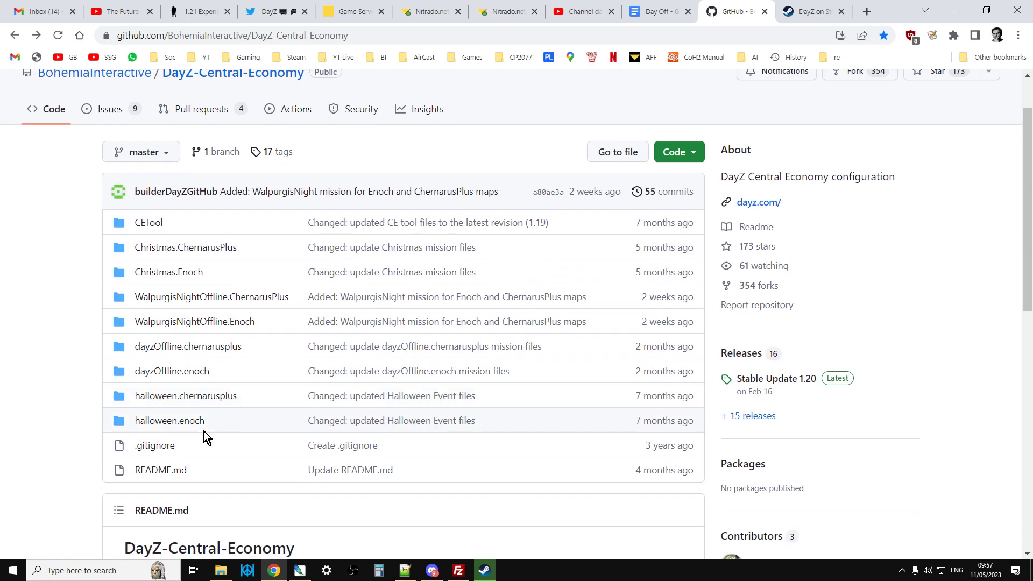
left_click(683, 156)
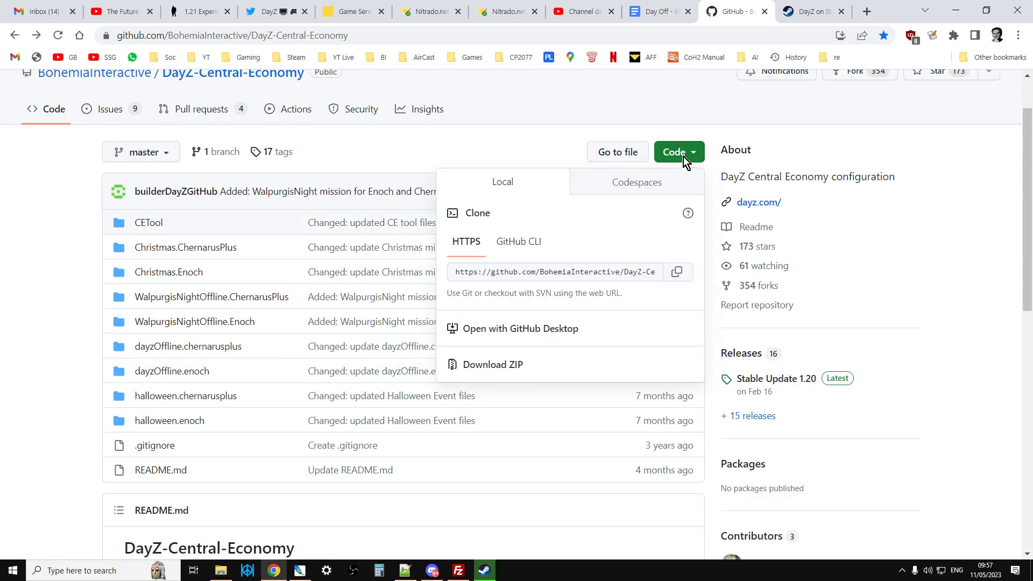
left_click(56, 344)
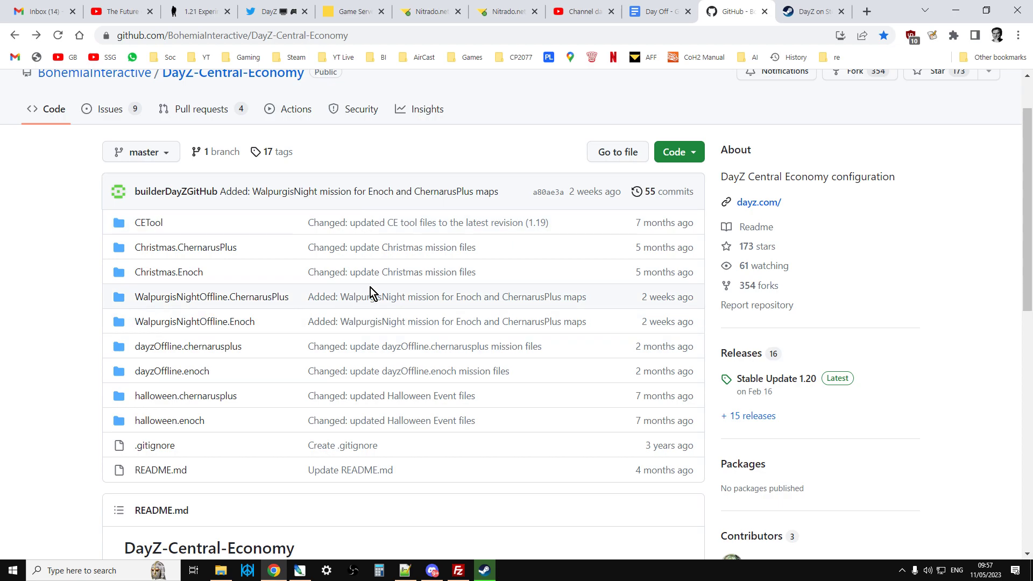
Step: Select DayZ Experimental Server in the Steam library, then open the steamapps\common folder
left_click(805, 15)
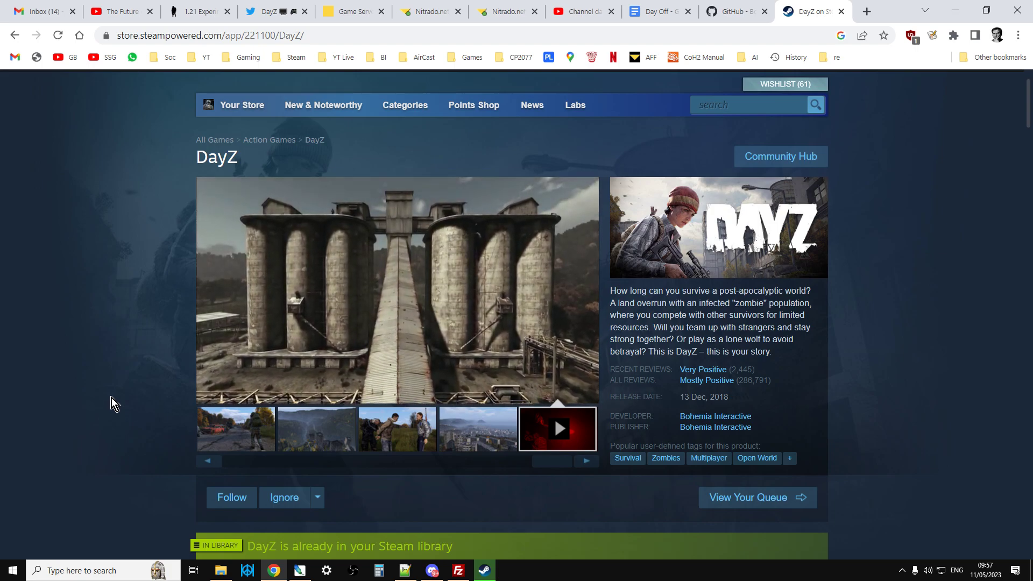
left_click(482, 571)
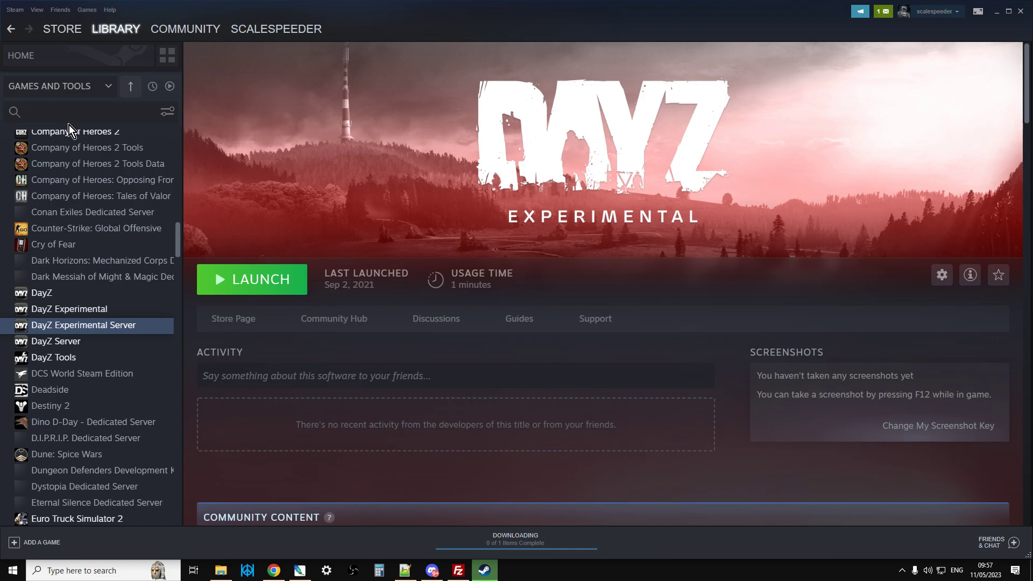
mouse_move(121, 37)
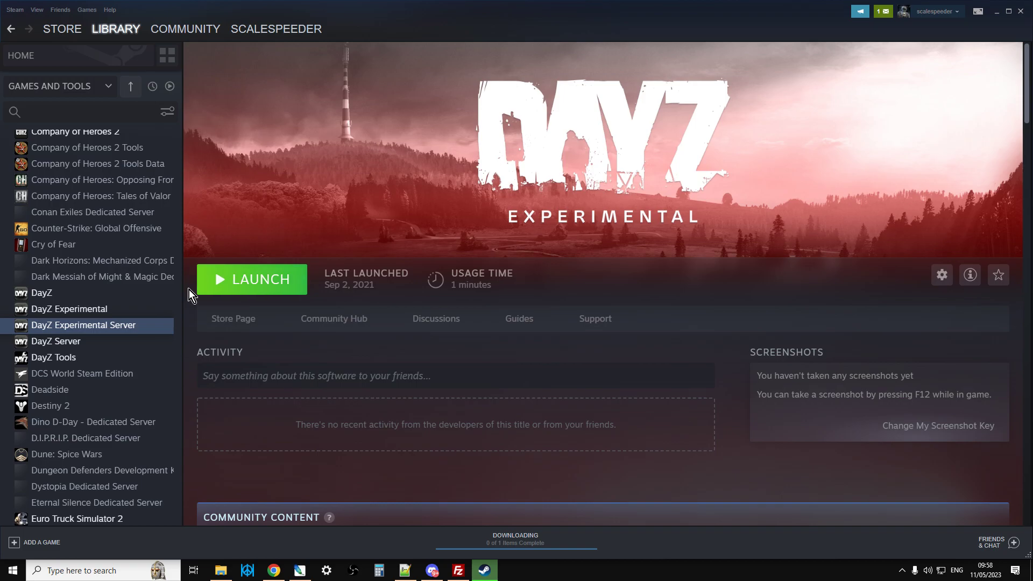
left_click(127, 320)
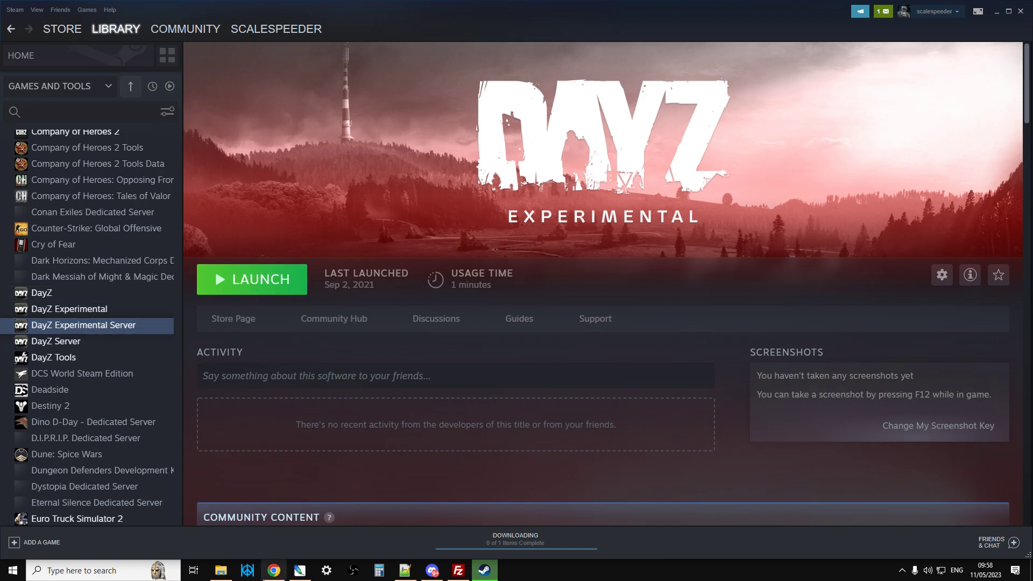
left_click(221, 572)
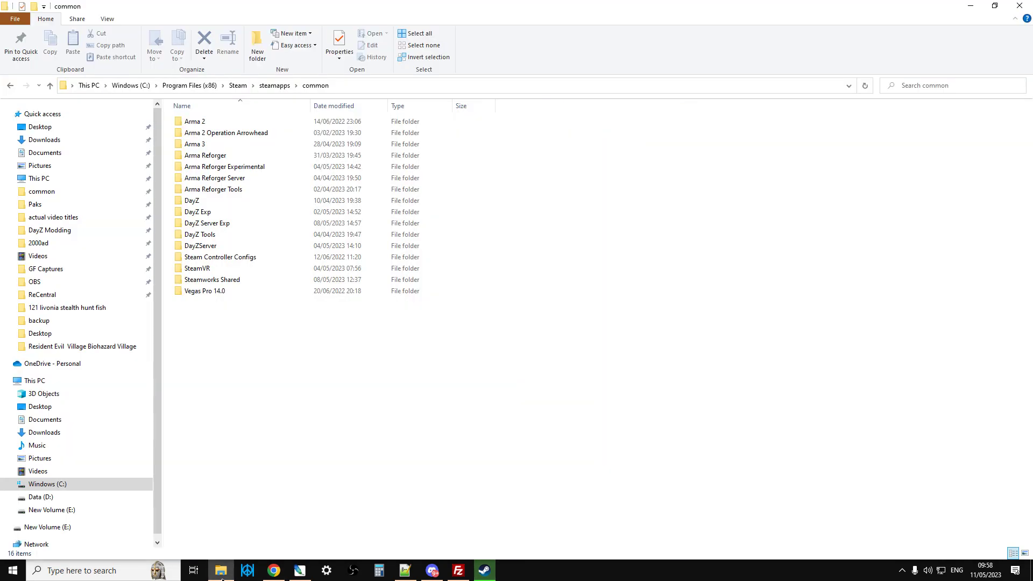
Step: Navigate to DayZ Server Exp\mpmissions\dayzOffline.chernarusplus to show its 29 mission files
left_click(431, 86)
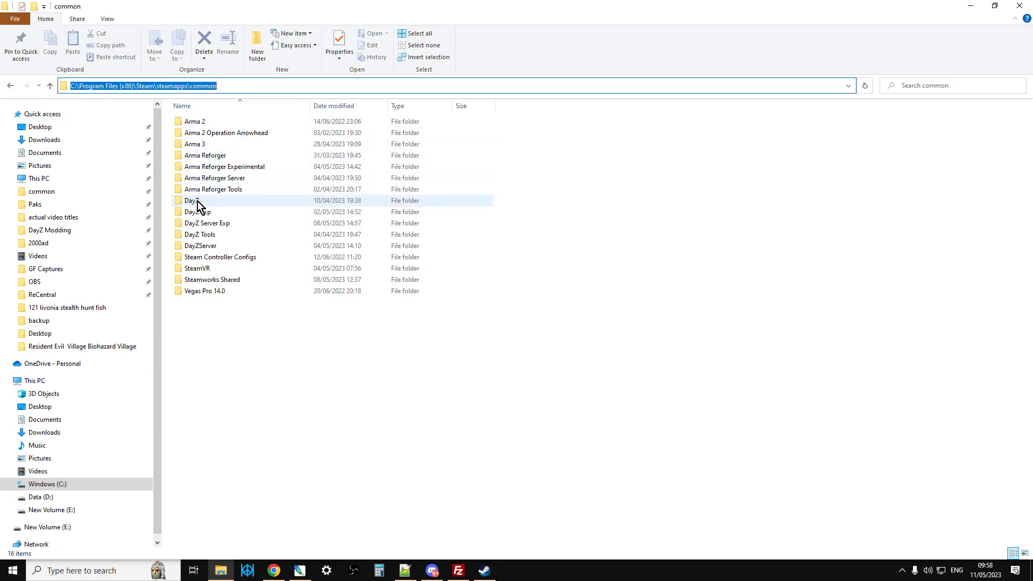
mouse_move(219, 227)
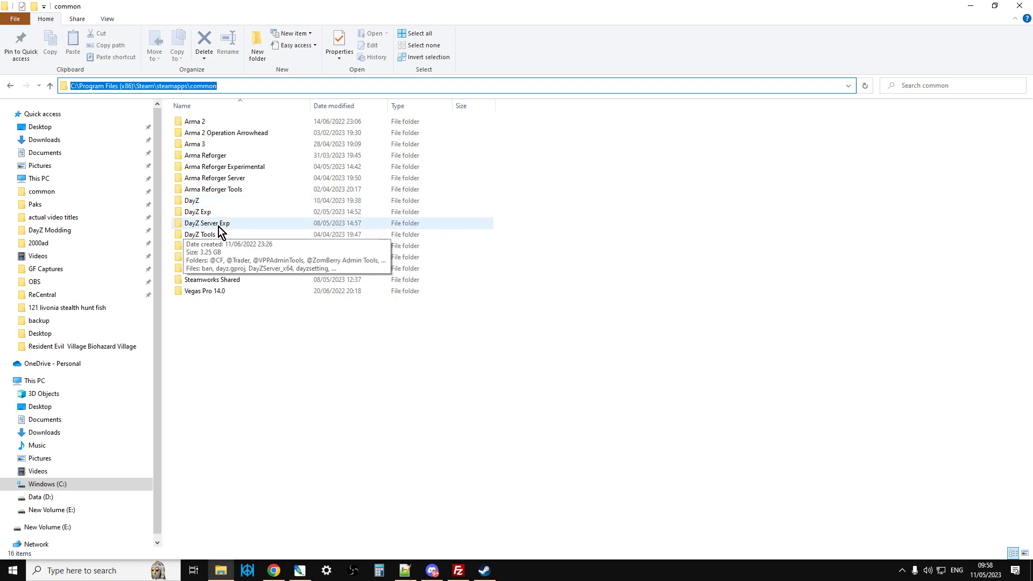
double_click(198, 224)
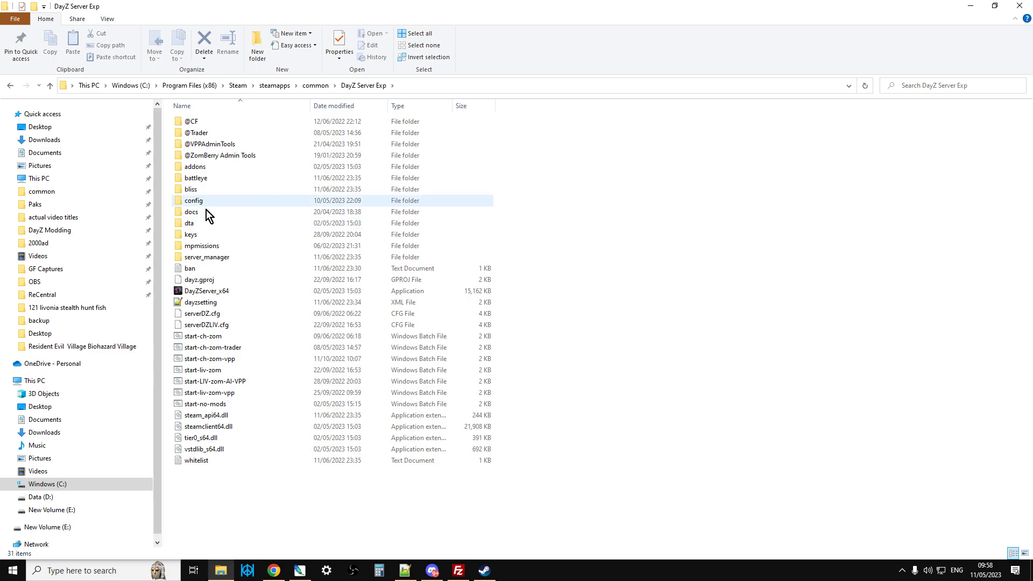
double_click(198, 247)
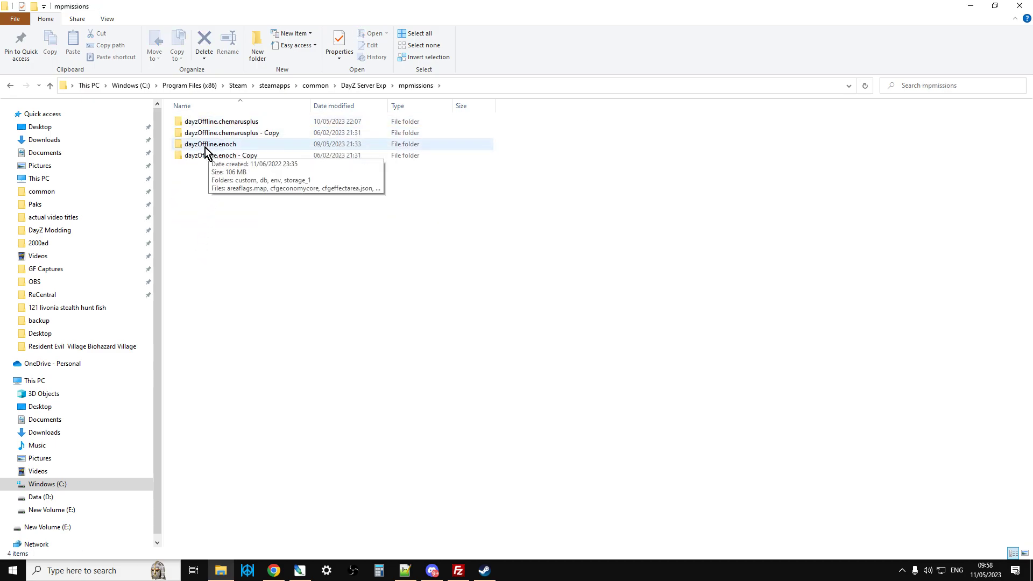
double_click(230, 121)
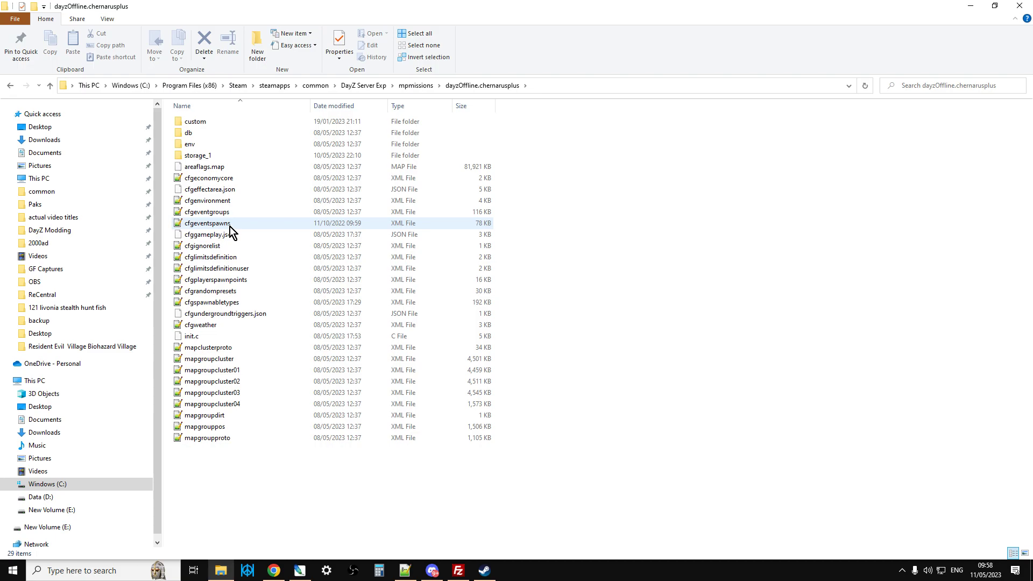
left_click(484, 570)
left_click(67, 343)
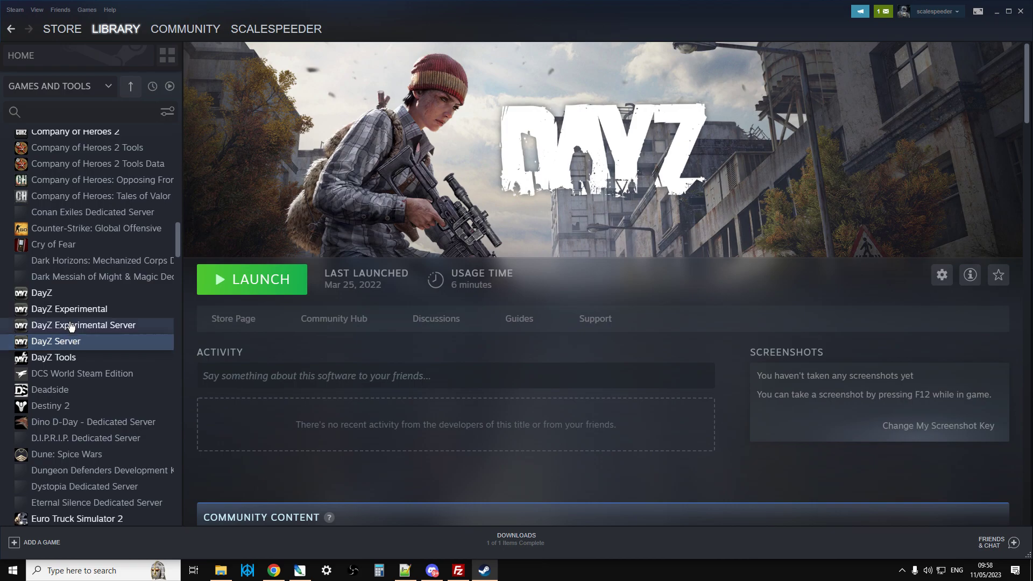
left_click(73, 329)
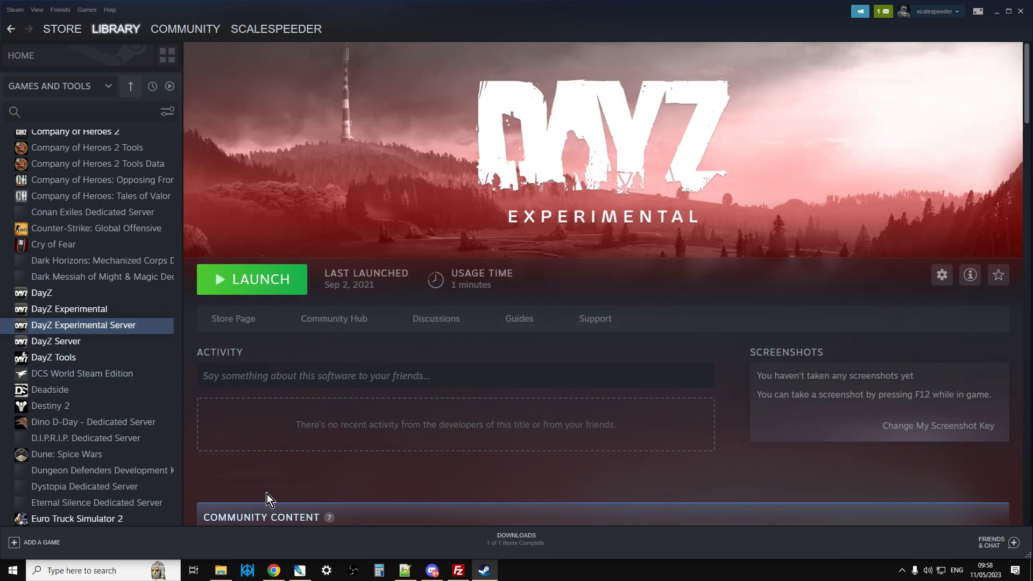
left_click(221, 570)
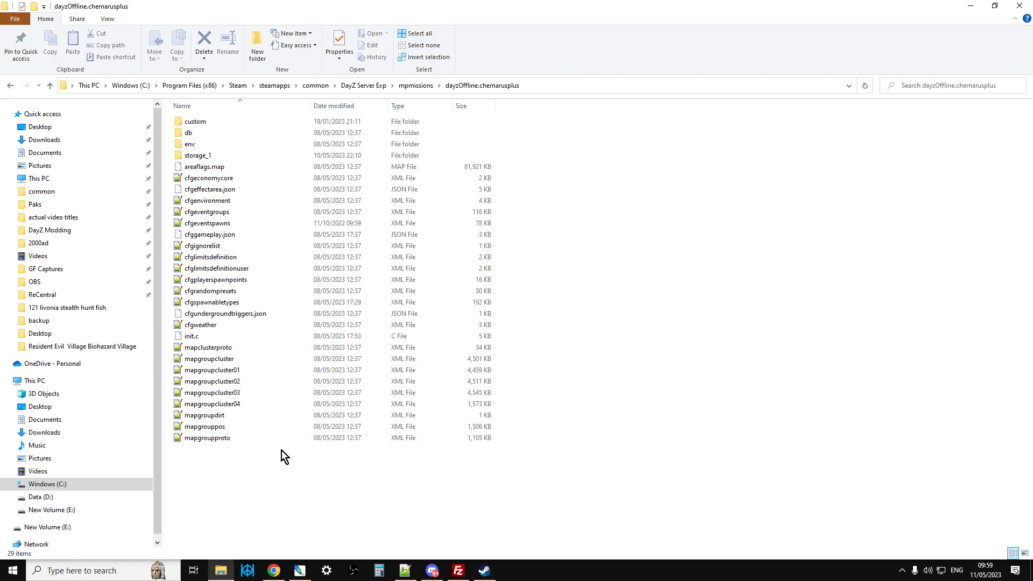
left_click(461, 575)
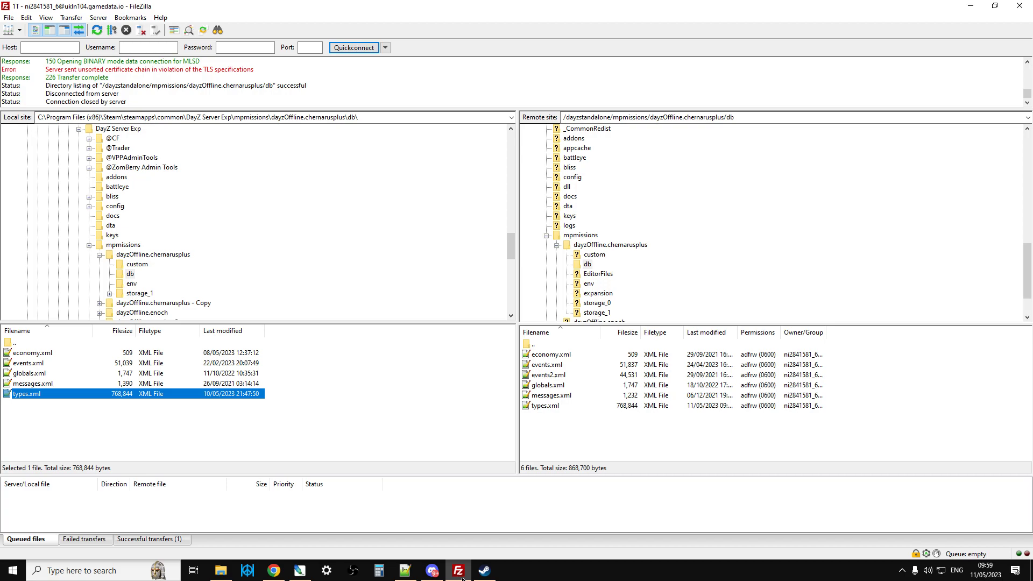
left_click(458, 574)
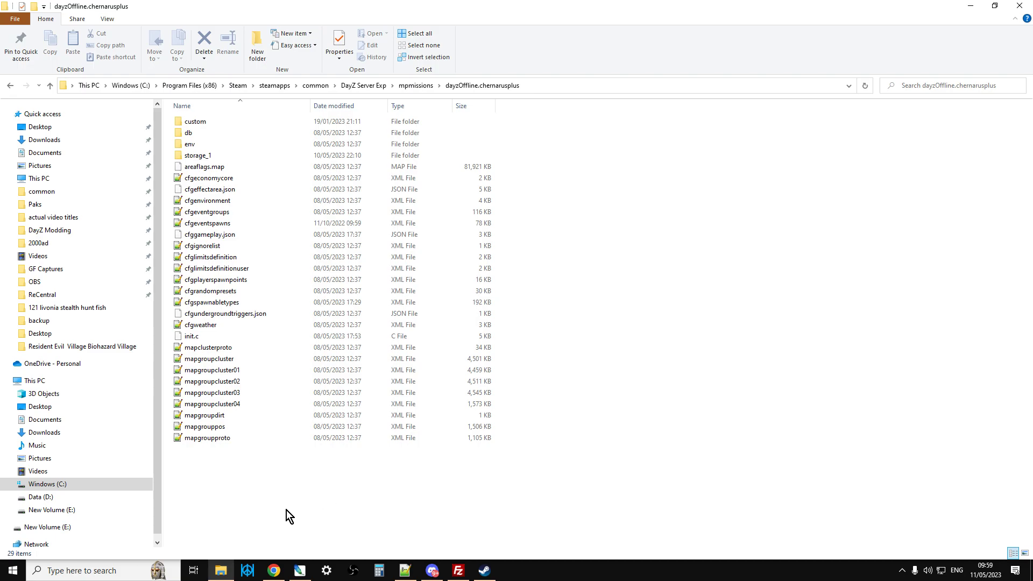
Step: Read the dayz.com 1.21 Experimental Release article, then switch to the Nitrado PlayStation server dashboard
left_click(274, 570)
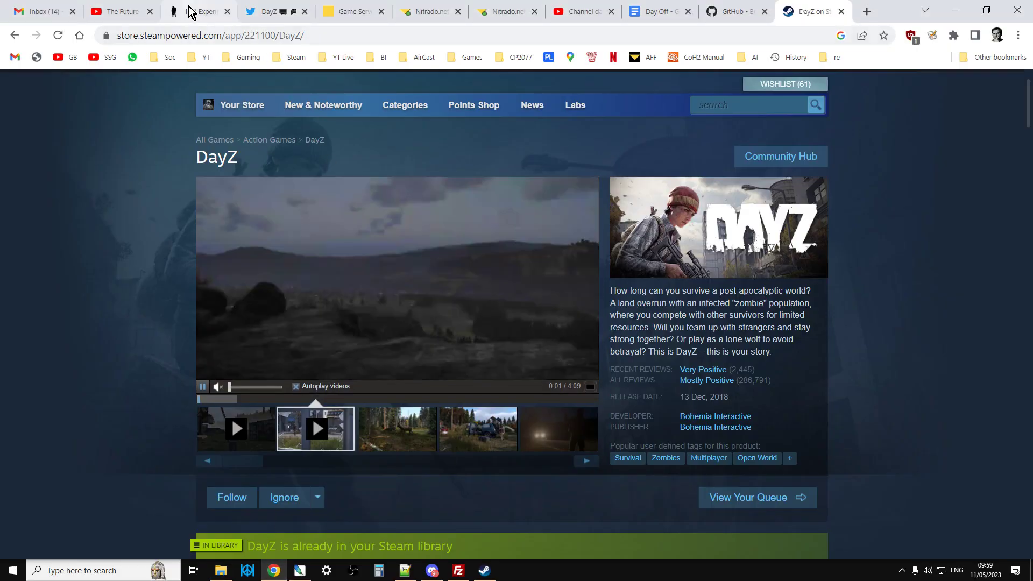
left_click(199, 11)
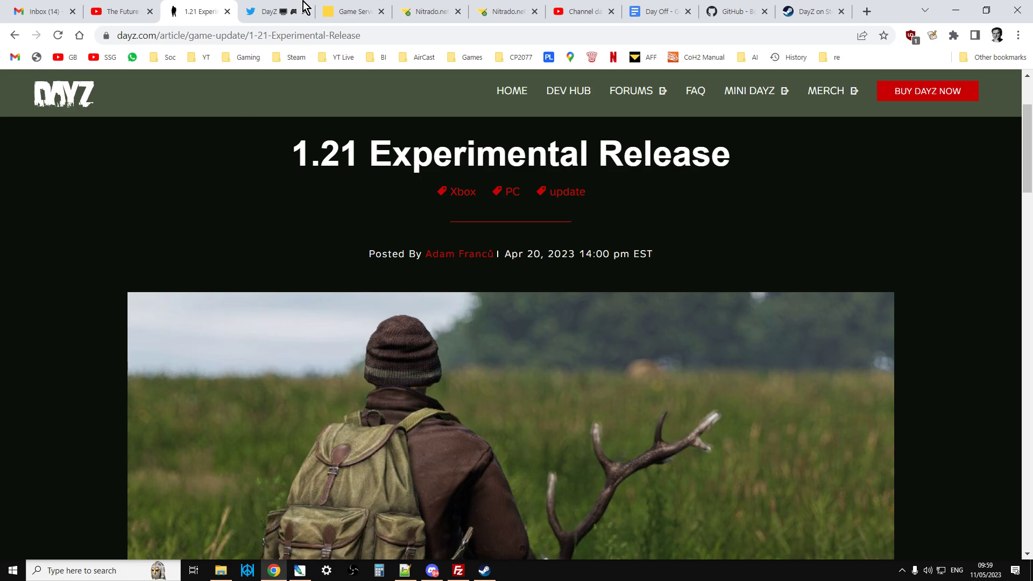
left_click(425, 15)
Step: Confirm the PlayStation server shows version v1.20.155981, then return to the 1.21 release article
scroll(638, 366, "down", 1)
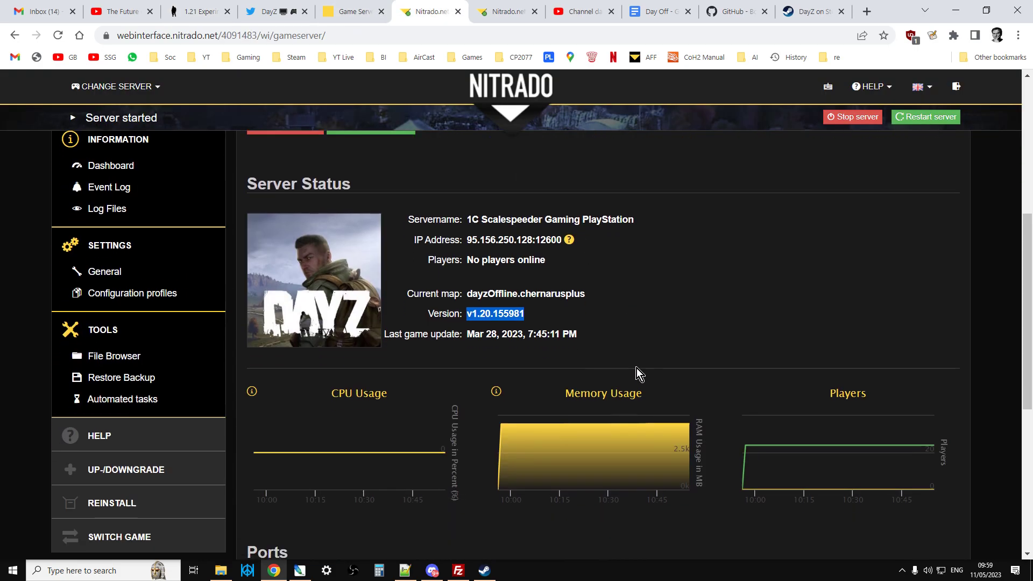
scroll(637, 368, "up", 1)
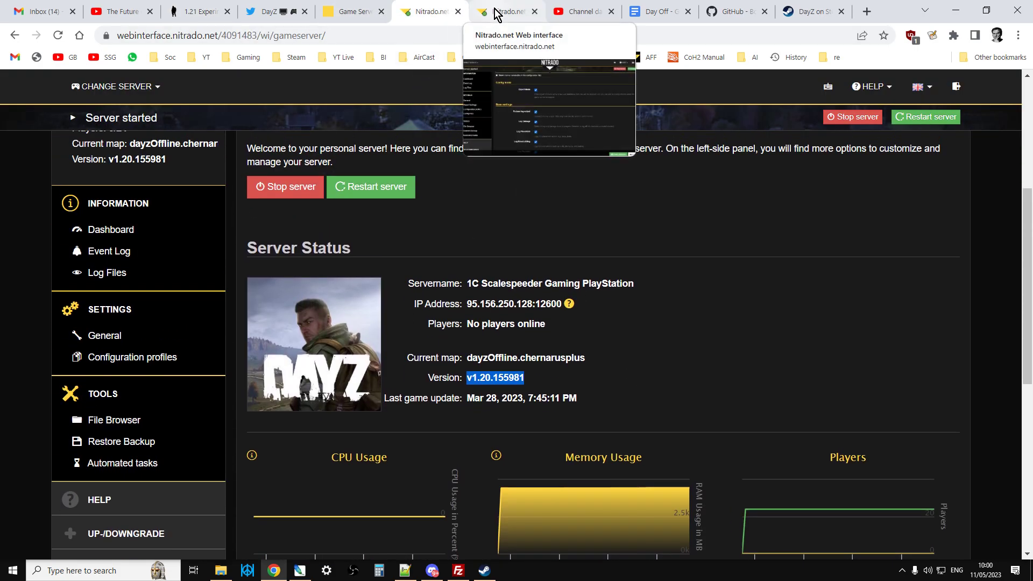
left_click(207, 20)
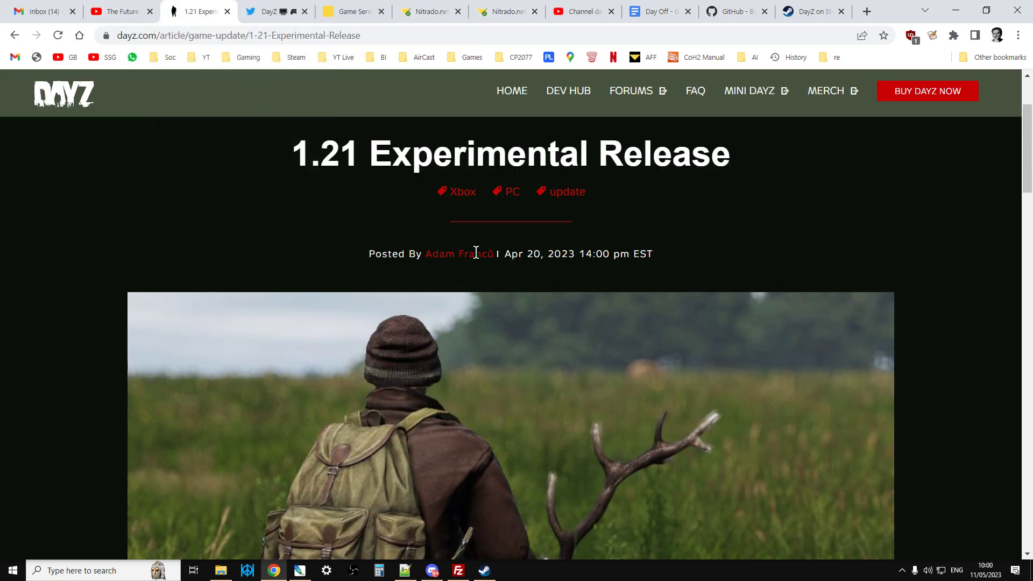